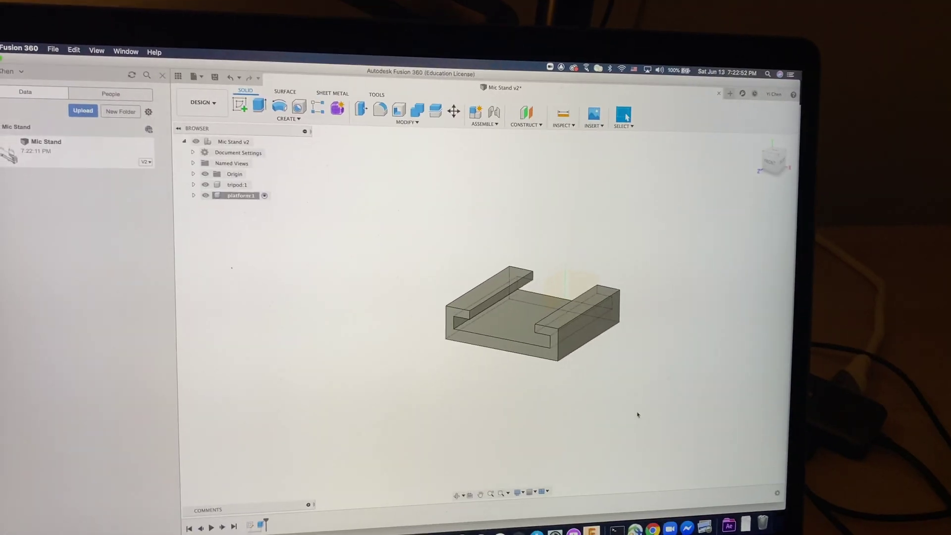
# Zoom and orbit the platform clip to an elevated three-quarter view.
pyautogui.keyDown('shift'); pyautogui.scroll(-5, 614, 406); pyautogui.keyUp('shift')
pyautogui.keyDown('shift'); pyautogui.scroll(5, 634, 378); pyautogui.keyUp('shift')
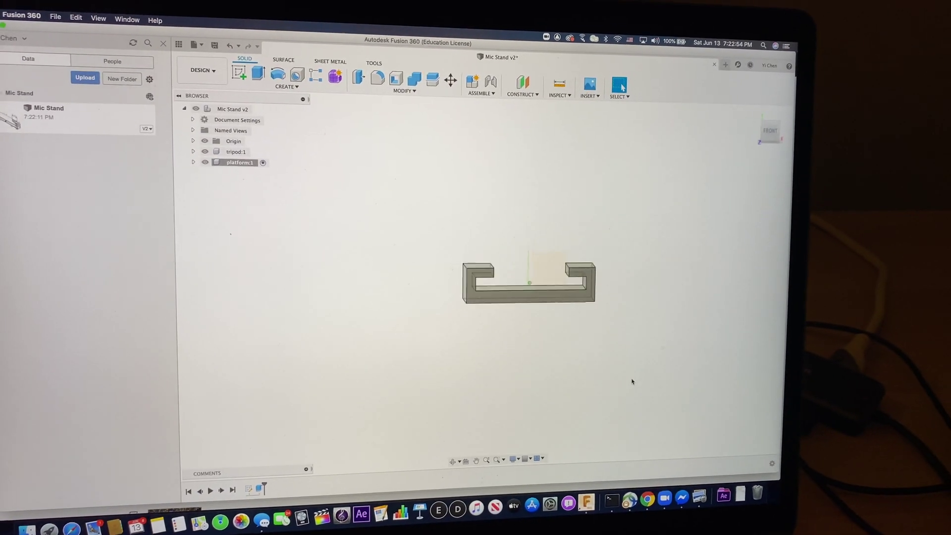
pyautogui.keyDown('shift'); pyautogui.scroll(-5, 622, 390); pyautogui.keyUp('shift')
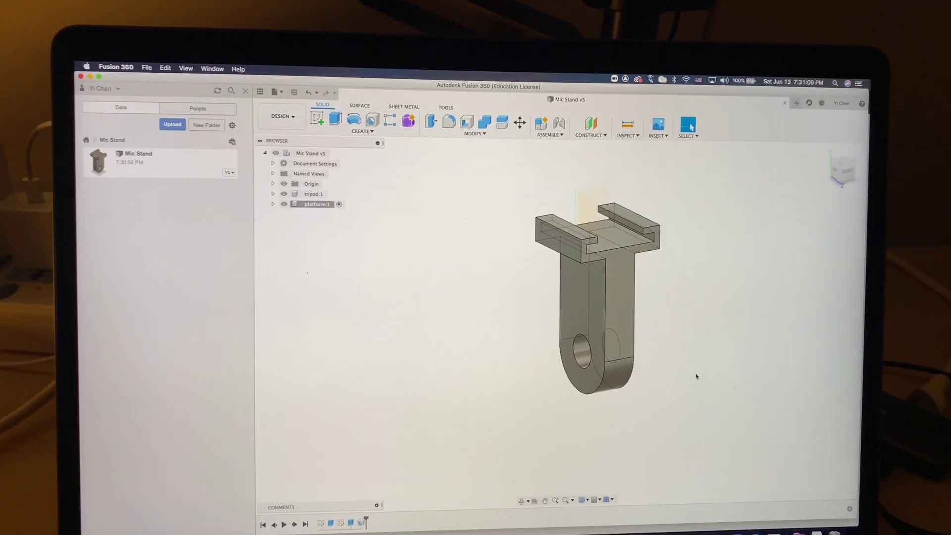
pyautogui.keyDown('shift'); pyautogui.hscroll(-10, 621, 317); pyautogui.keyUp('shift')
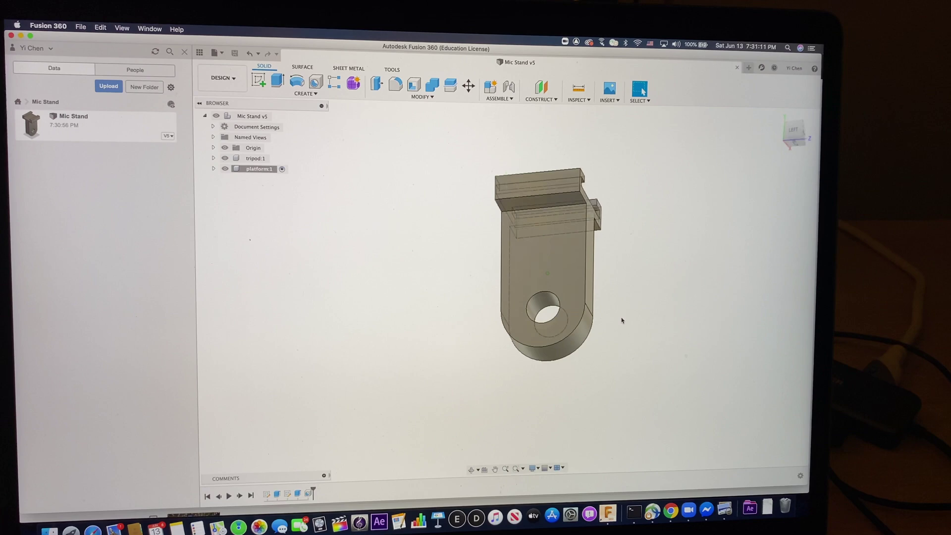
pyautogui.keyDown('shift'); pyautogui.hscroll(8, 626, 328); pyautogui.keyUp('shift')
pyautogui.keyDown('shift'); pyautogui.moveTo(627, 329); pyautogui.dragTo(589, 345, button='middle'); pyautogui.keyUp('shift')
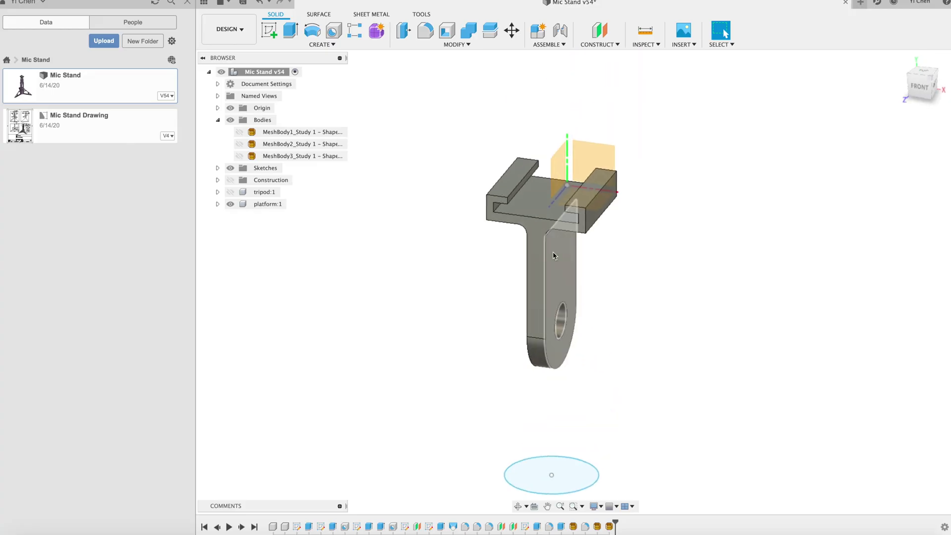
# Select the platform's profile sketch, Sketch1, in the timeline and bring up its options.
pyautogui.scroll(5, 533, 278)
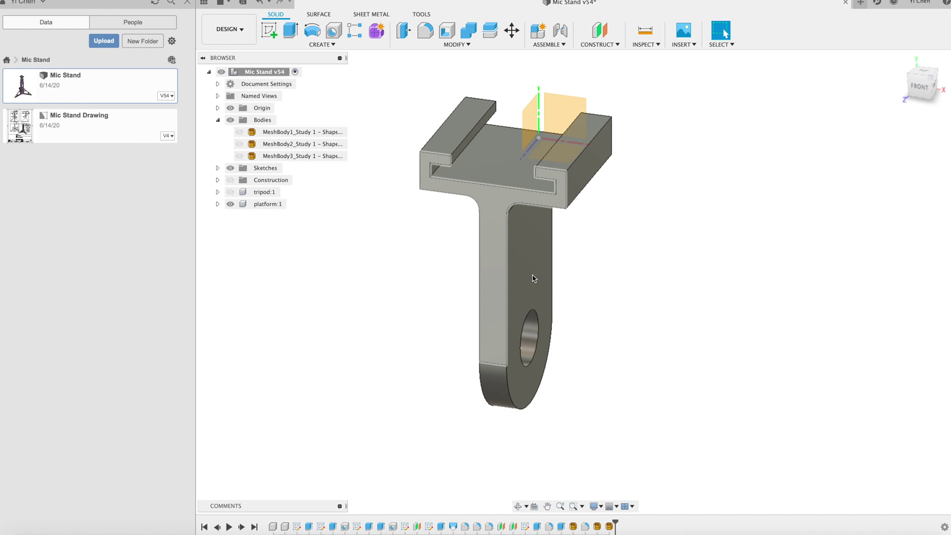
pyautogui.scroll(-6, 499, 268)
pyautogui.scroll(3, 500, 268)
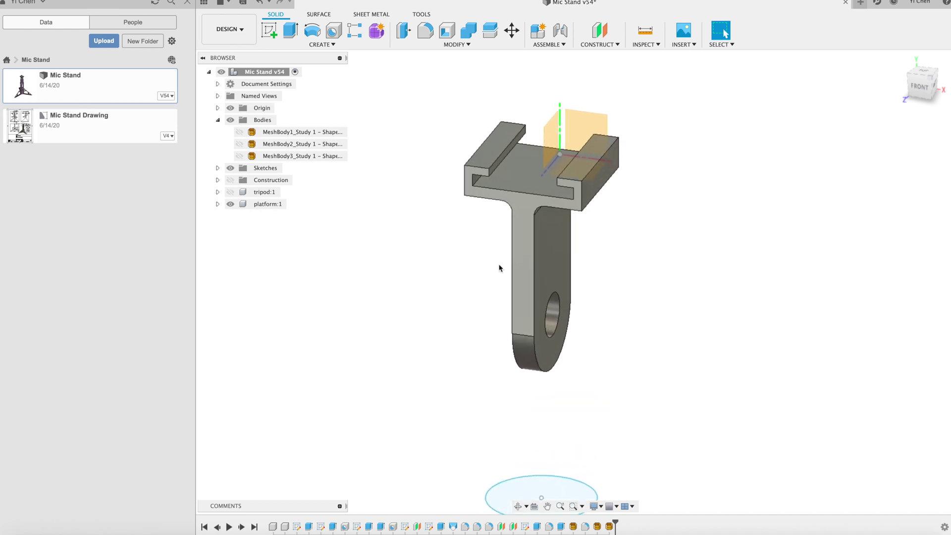
pyautogui.click(297, 527)
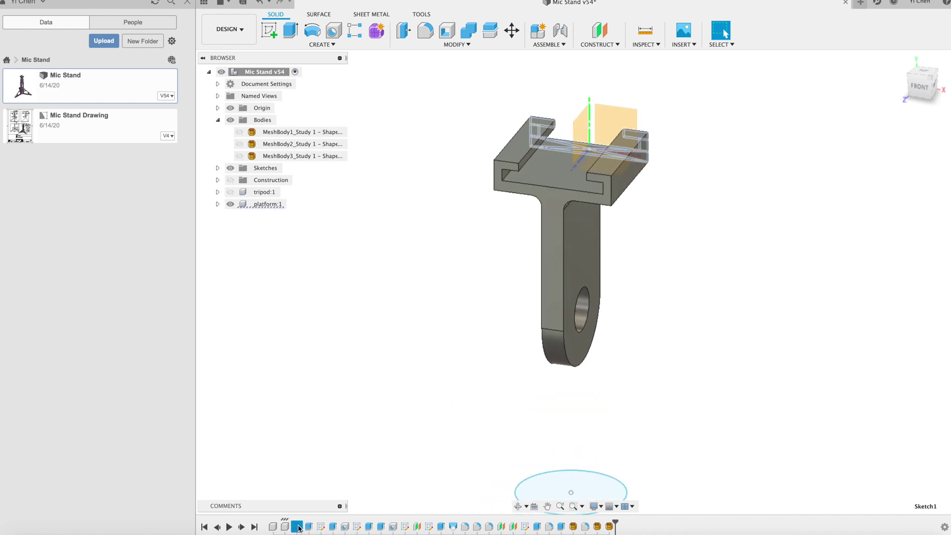
pyautogui.rightClick(297, 527)
# Edit Sketch1 to inspect the 21.50-wide channel profile with 4.50 lips and its diagonal construction line.
pyautogui.click(337, 439)
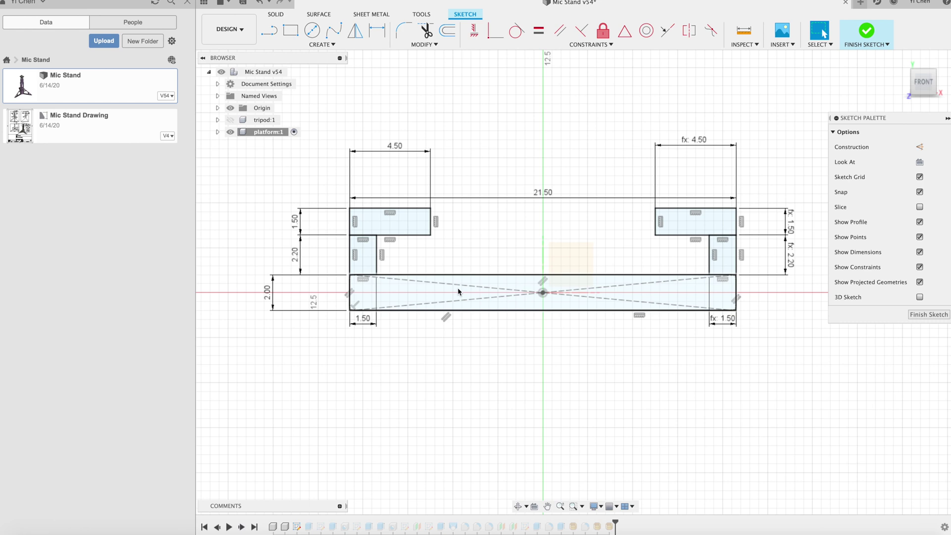
pyautogui.click(473, 289)
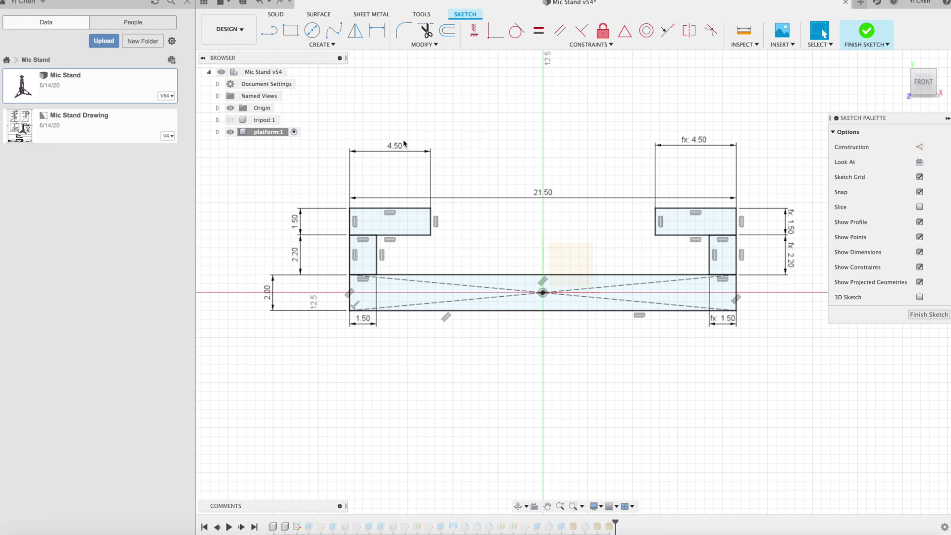
pyautogui.scroll(2, 405, 152)
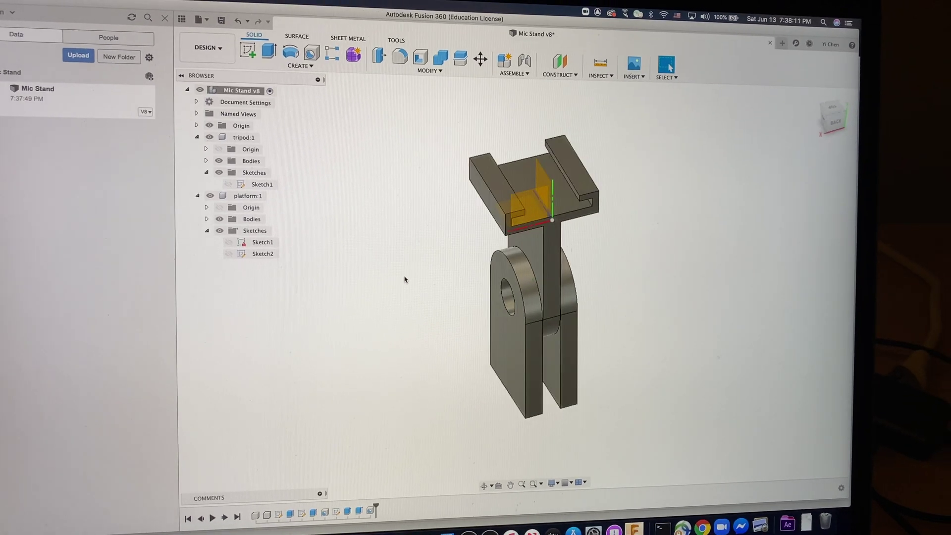
pyautogui.keyDown('shift'); pyautogui.hscroll(5, 396, 278); pyautogui.keyUp('shift')
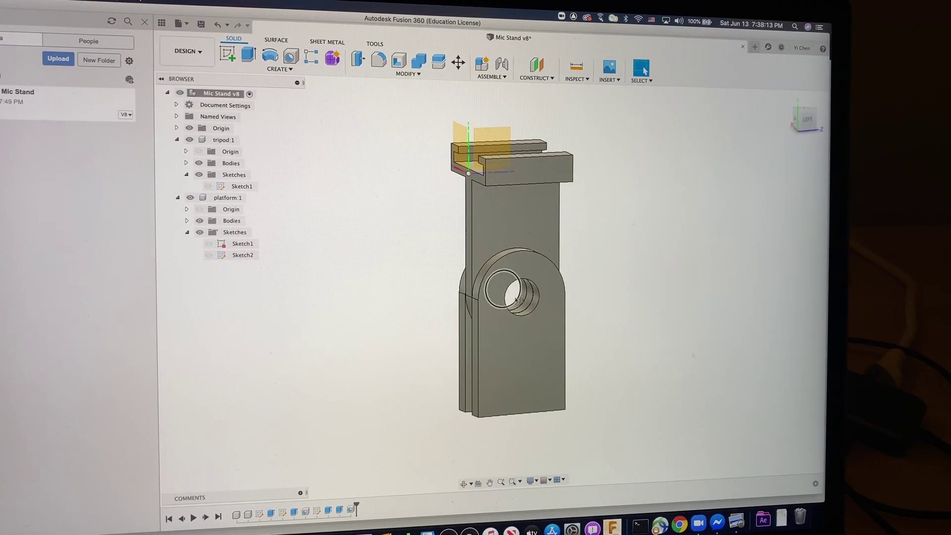
pyautogui.keyDown('shift'); pyautogui.hscroll(-5, 377, 308); pyautogui.keyUp('shift')
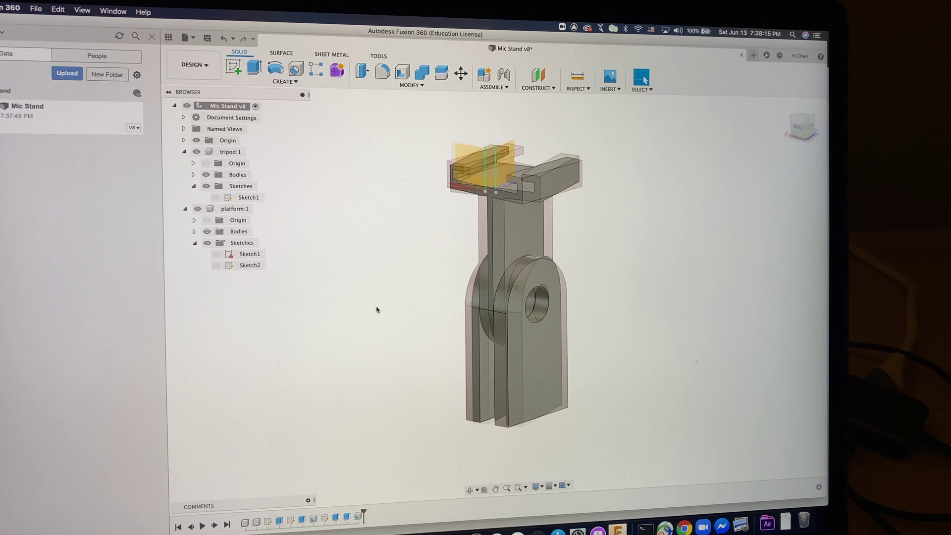
pyautogui.keyDown('shift'); pyautogui.hscroll(-5, 376, 310); pyautogui.keyUp('shift')
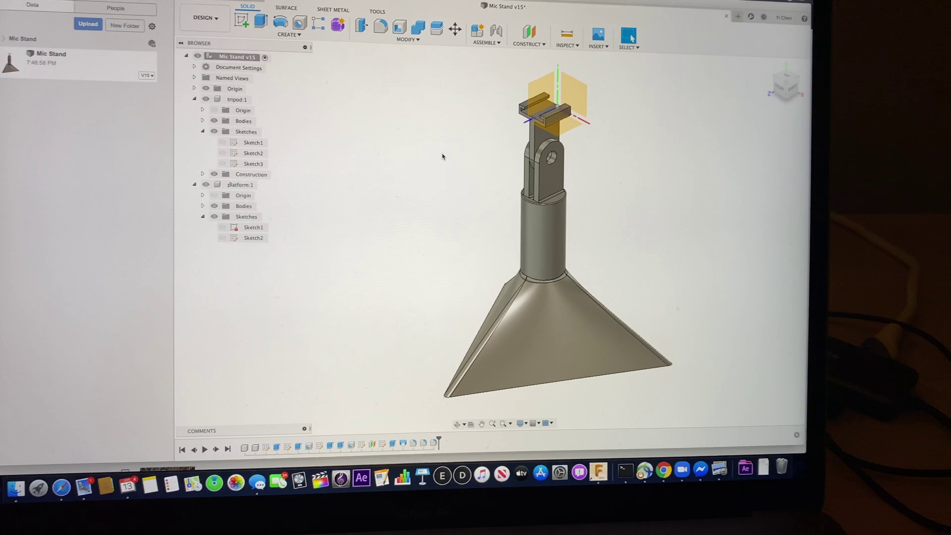
# Orbit and zoom around the v15 stand with its flared four-sided base, cylindrical column and clip.
pyautogui.keyDown('shift'); pyautogui.scroll(-10, 442, 157); pyautogui.keyUp('shift')
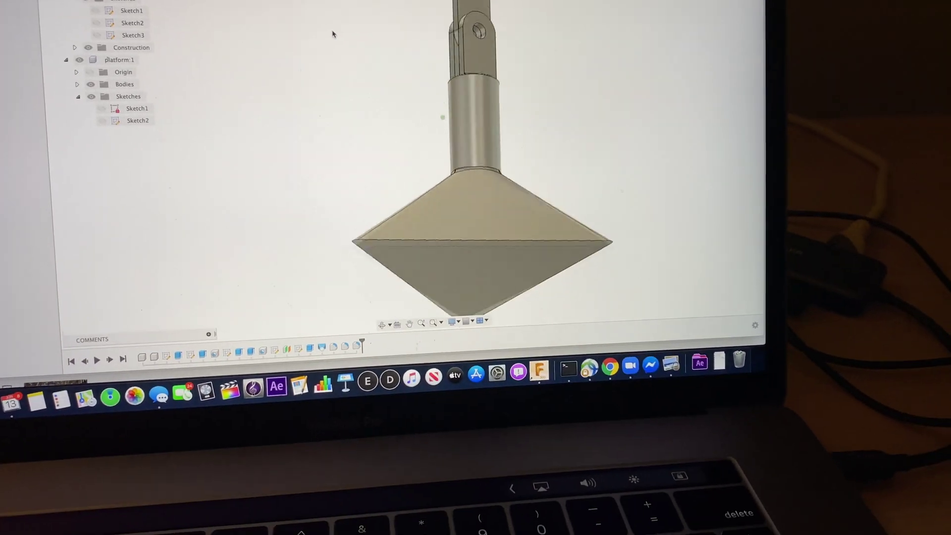
pyautogui.keyDown('shift'); pyautogui.scroll(10, 332, 33); pyautogui.keyUp('shift')
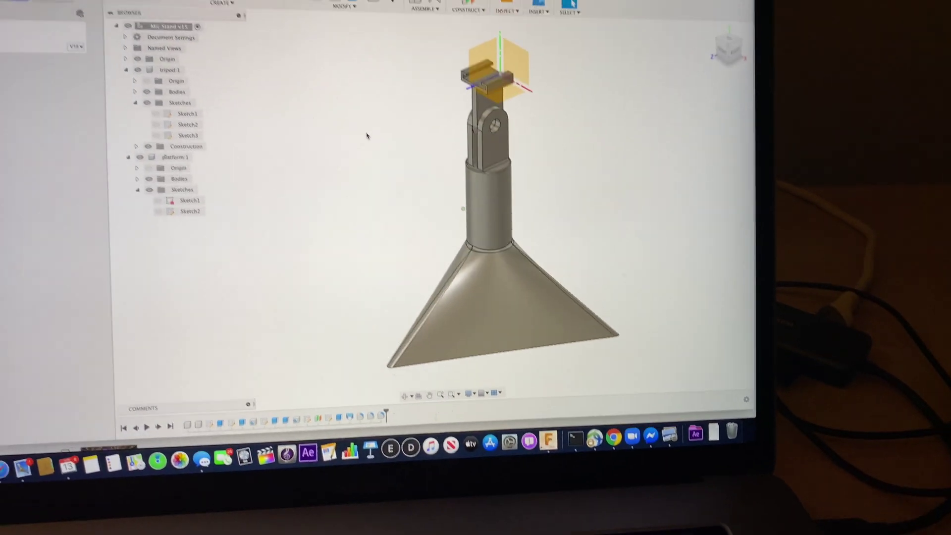
pyautogui.keyDown('shift'); pyautogui.hscroll(-10, 367, 135); pyautogui.keyUp('shift')
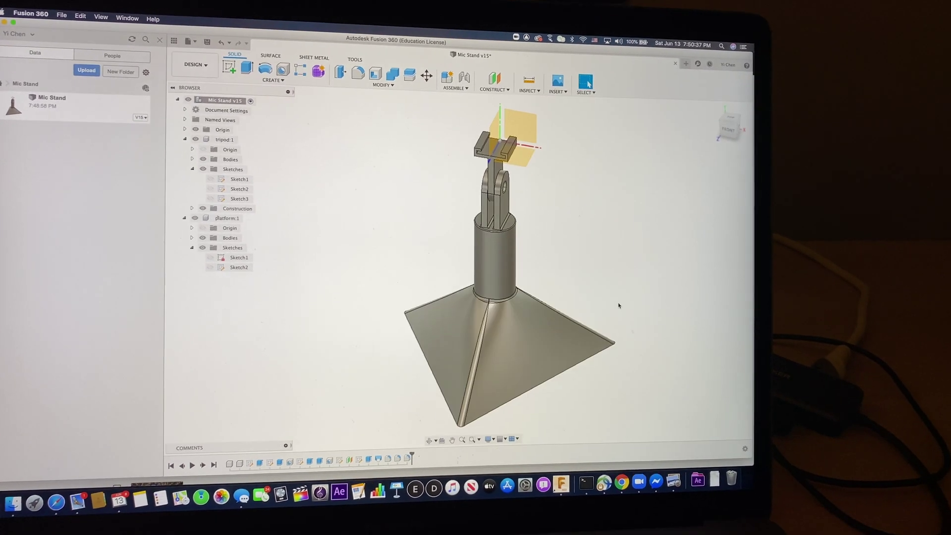
pyautogui.keyDown('shift'); pyautogui.scroll(-10, 618, 306); pyautogui.keyUp('shift')
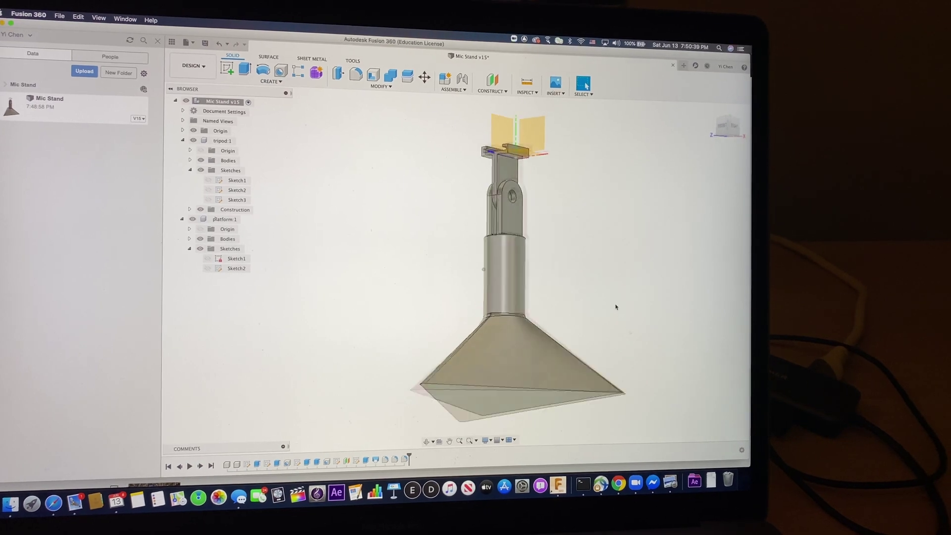
pyautogui.keyDown('shift'); pyautogui.scroll(10, 616, 307); pyautogui.keyUp('shift')
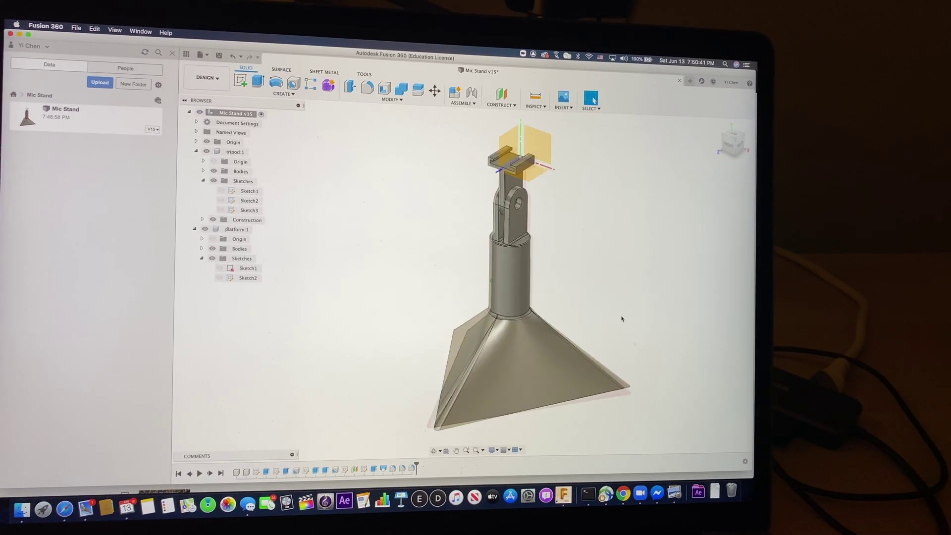
pyautogui.keyDown('shift'); pyautogui.hscroll(5, 621, 319); pyautogui.keyUp('shift')
pyautogui.keyDown('shift'); pyautogui.hscroll(-8, 621, 319); pyautogui.keyUp('shift')
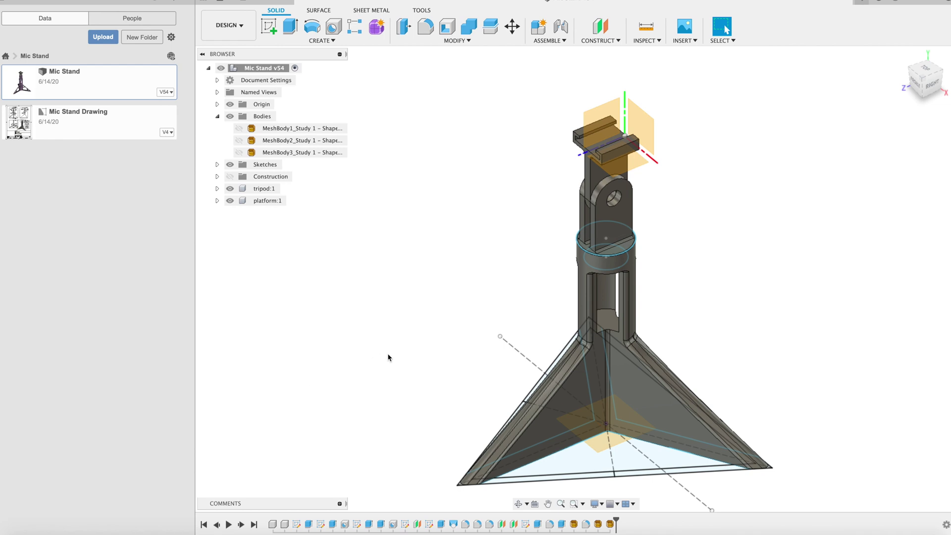
pyautogui.scroll(1, 389, 358)
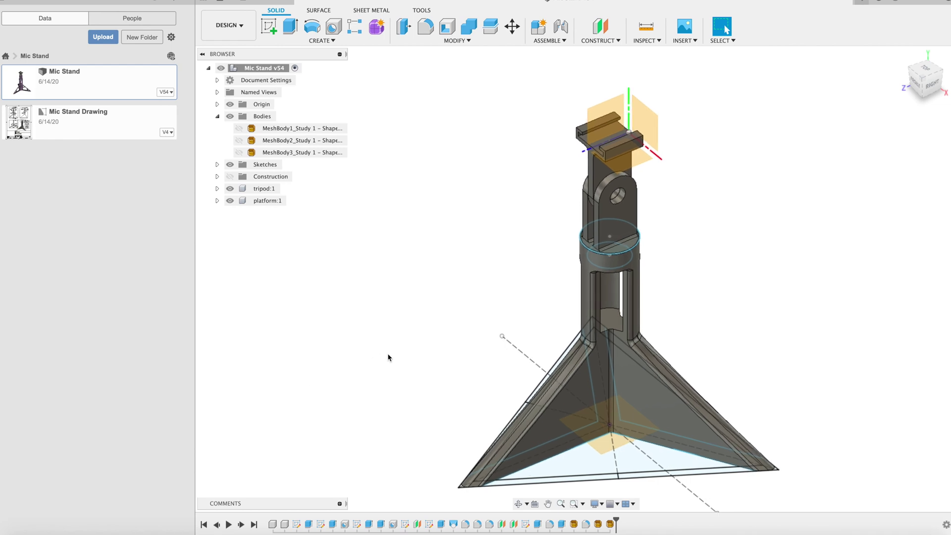
pyautogui.scroll(1, 449, 358)
pyautogui.hscroll(3, 460, 367)
pyautogui.scroll(-4, 460, 366)
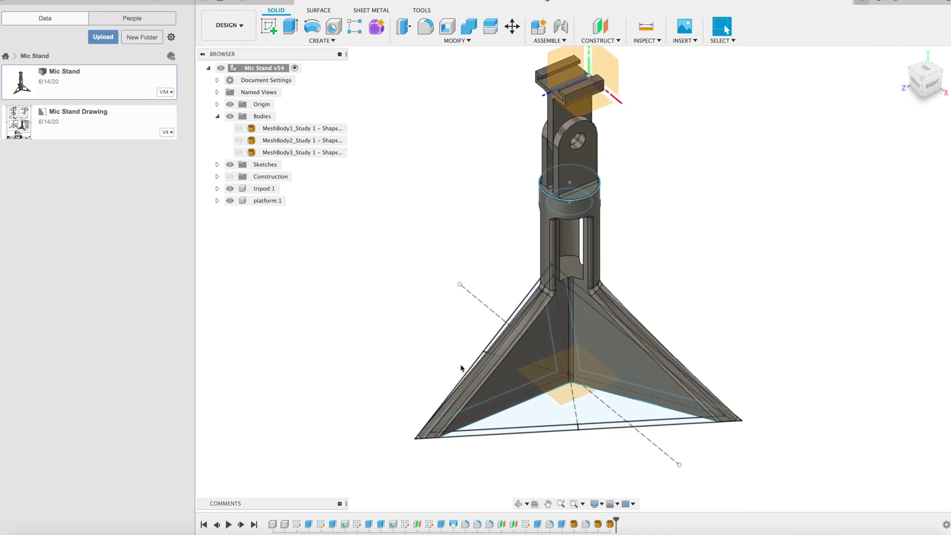
pyautogui.keyDown('shift'); pyautogui.hscroll(-3, 424, 358); pyautogui.keyUp('shift')
pyautogui.keyDown('shift'); pyautogui.scroll(-3, 424, 359); pyautogui.keyUp('shift')
pyautogui.keyDown('shift'); pyautogui.scroll(5, 424, 358); pyautogui.keyUp('shift')
pyautogui.keyDown('shift'); pyautogui.hscroll(-3, 424, 358); pyautogui.keyUp('shift')
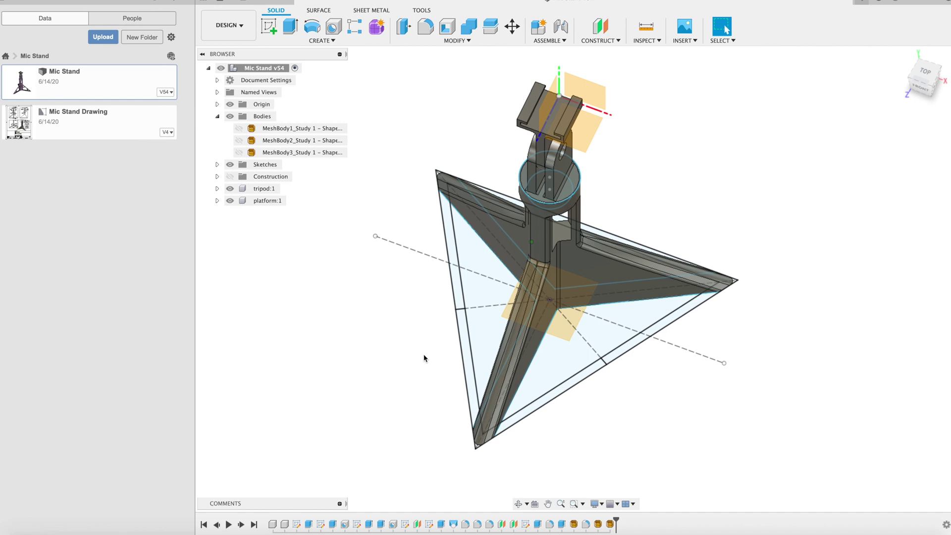
pyautogui.keyDown('shift'); pyautogui.scroll(-6, 424, 358); pyautogui.keyUp('shift')
pyautogui.keyDown('shift'); pyautogui.scroll(5, 424, 359); pyautogui.keyUp('shift')
pyautogui.keyDown('shift'); pyautogui.hscroll(-3, 424, 358); pyautogui.keyUp('shift')
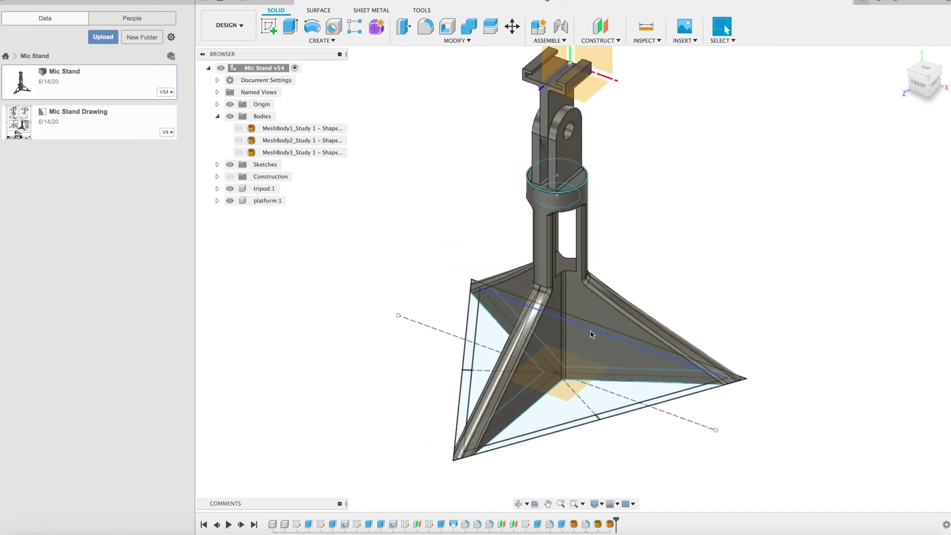
pyautogui.keyDown('shift'); pyautogui.hscroll(6, 716, 254); pyautogui.keyUp('shift')
pyautogui.keyDown('shift'); pyautogui.scroll(3, 716, 254); pyautogui.keyUp('shift')
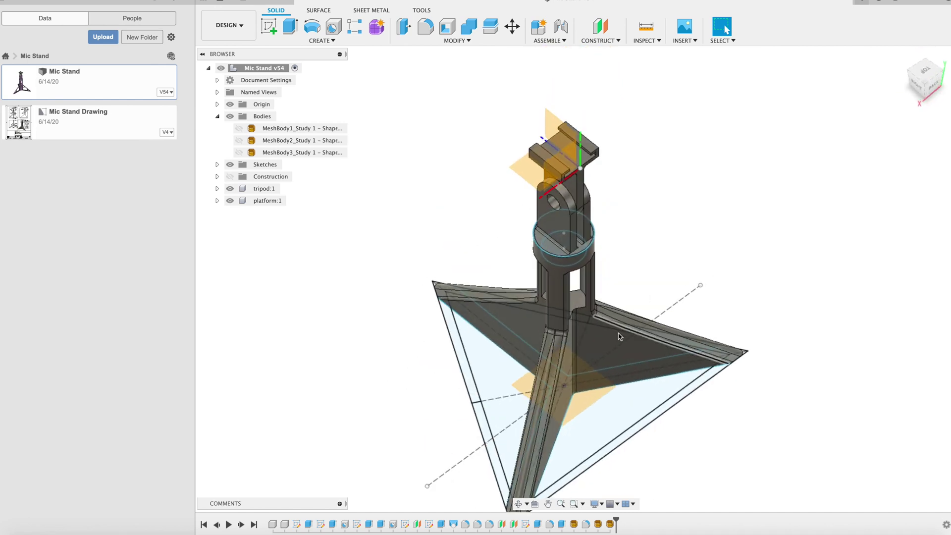
pyautogui.keyDown('shift'); pyautogui.scroll(-4, 652, 399); pyautogui.keyUp('shift')
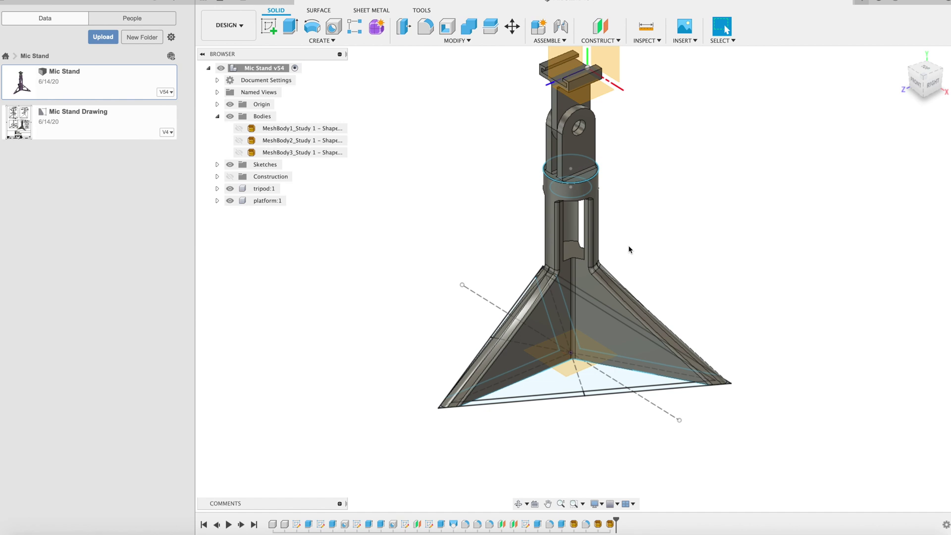
pyautogui.scroll(1, 642, 272)
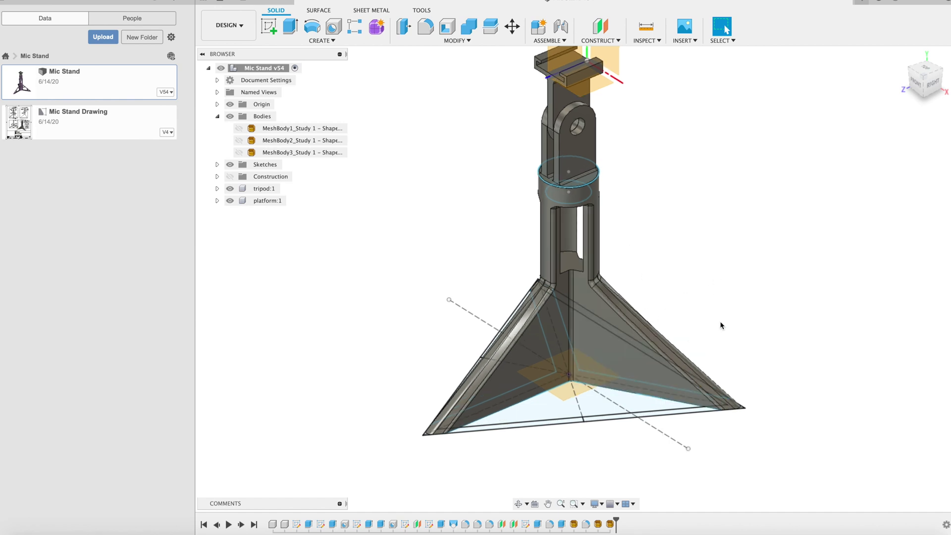
pyautogui.keyDown('shift'); pyautogui.hscroll(10, 720, 325); pyautogui.keyUp('shift')
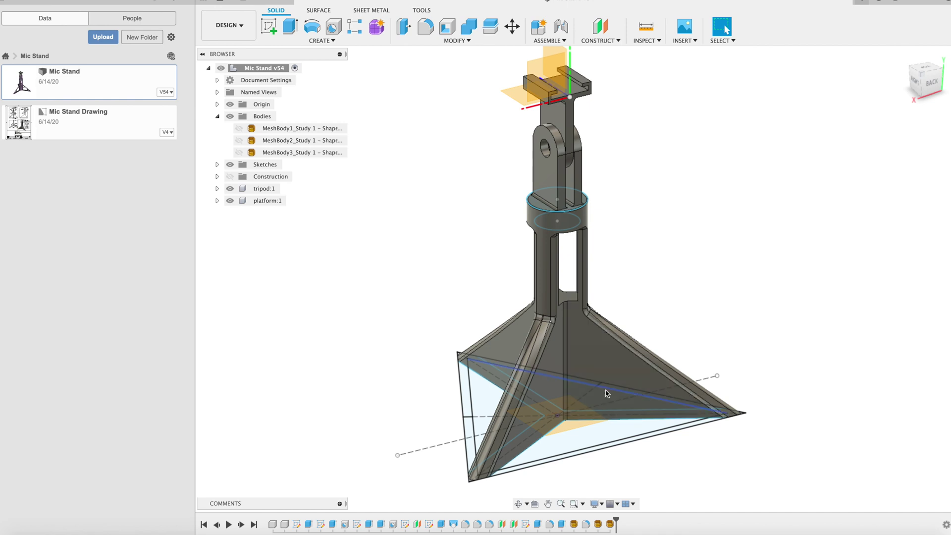
pyautogui.keyDown('shift'); pyautogui.hscroll(-7, 533, 231); pyautogui.keyUp('shift')
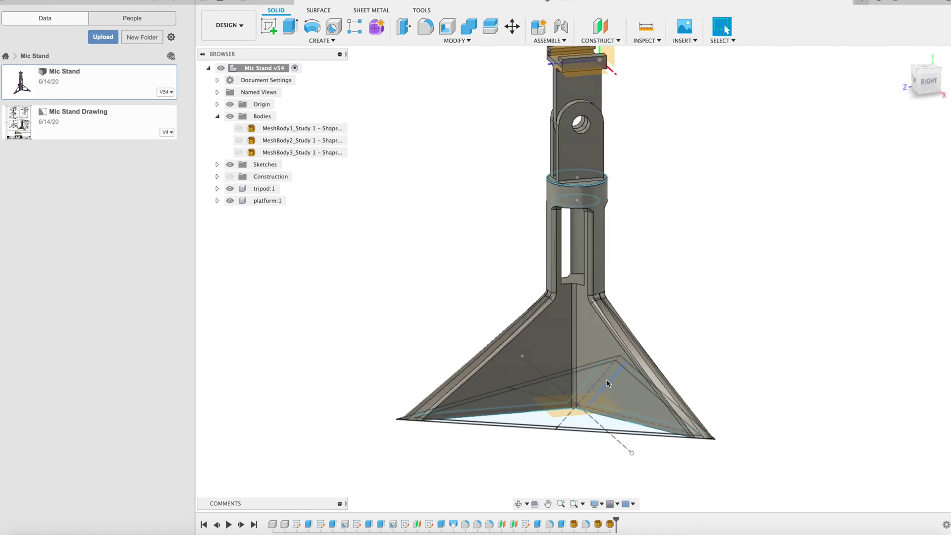
pyautogui.keyDown('shift'); pyautogui.hscroll(-6, 532, 232); pyautogui.keyUp('shift')
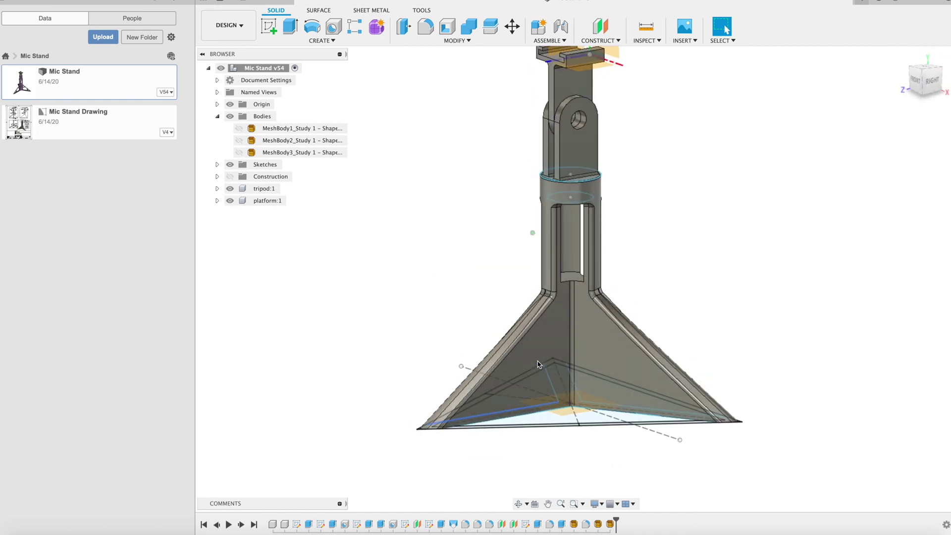
# Preview Sketch1 and Sketch2, then edit and finish the base triangle Sketch3 (80.00 arms at 30°).
pyautogui.click(525, 525)
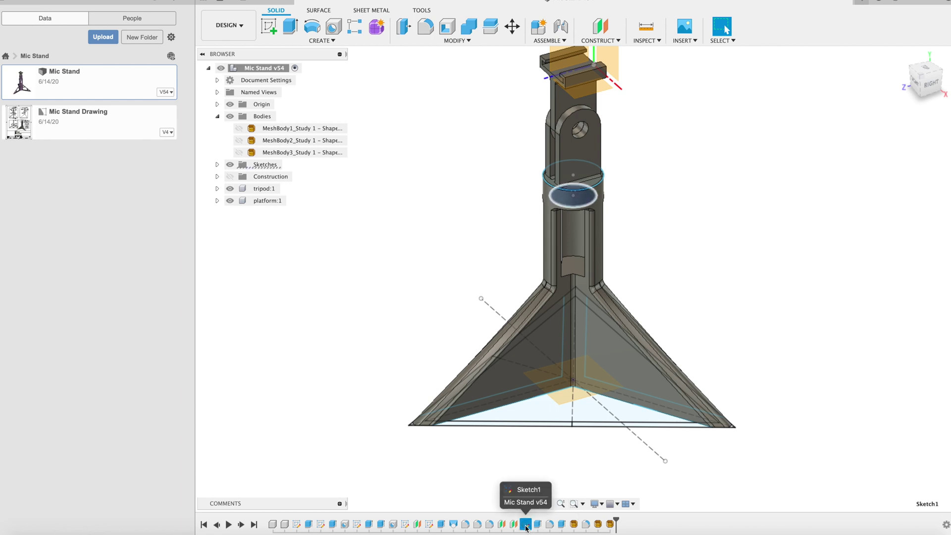
pyautogui.click(405, 524)
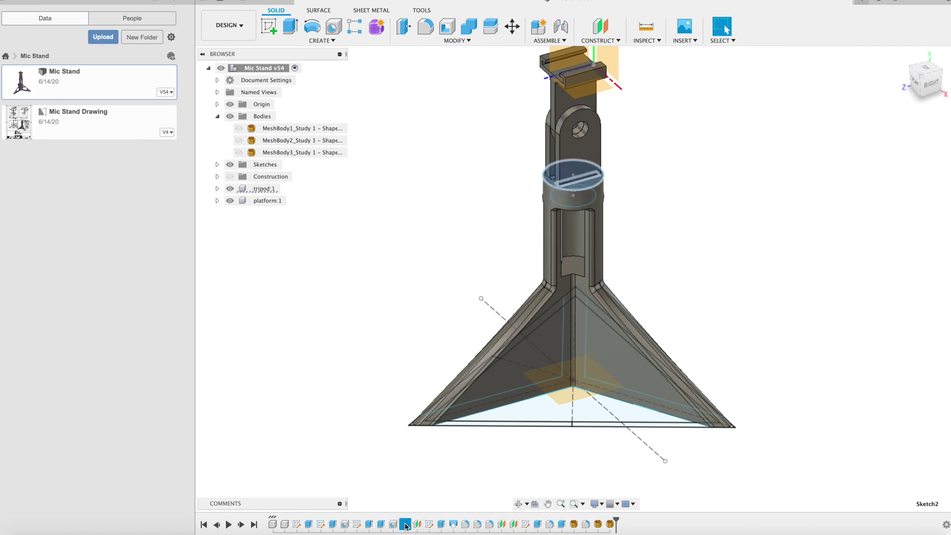
pyautogui.rightClick(433, 526)
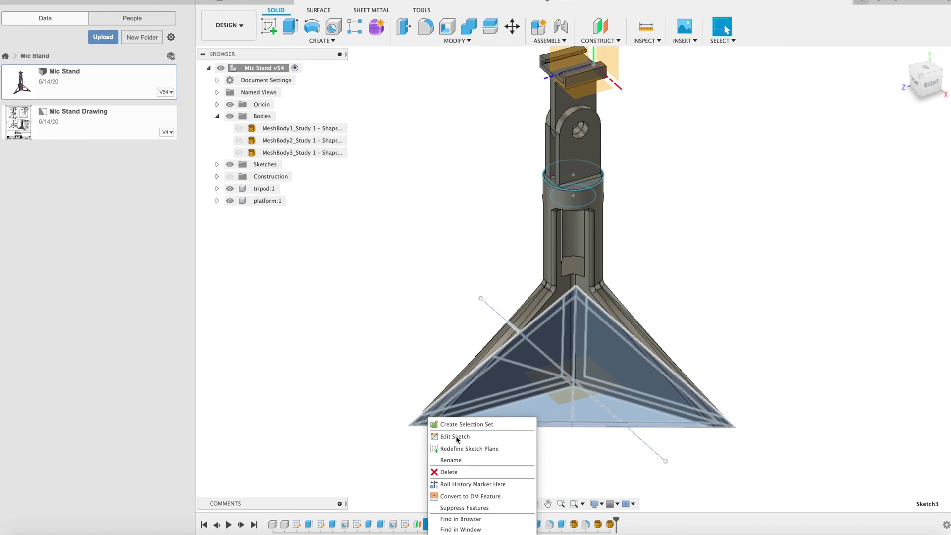
pyautogui.click(456, 437)
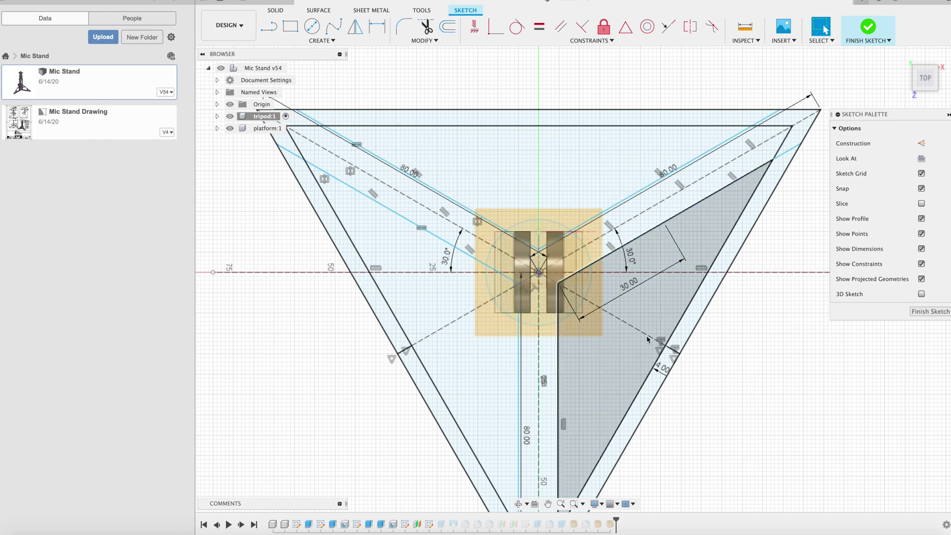
pyautogui.click(867, 28)
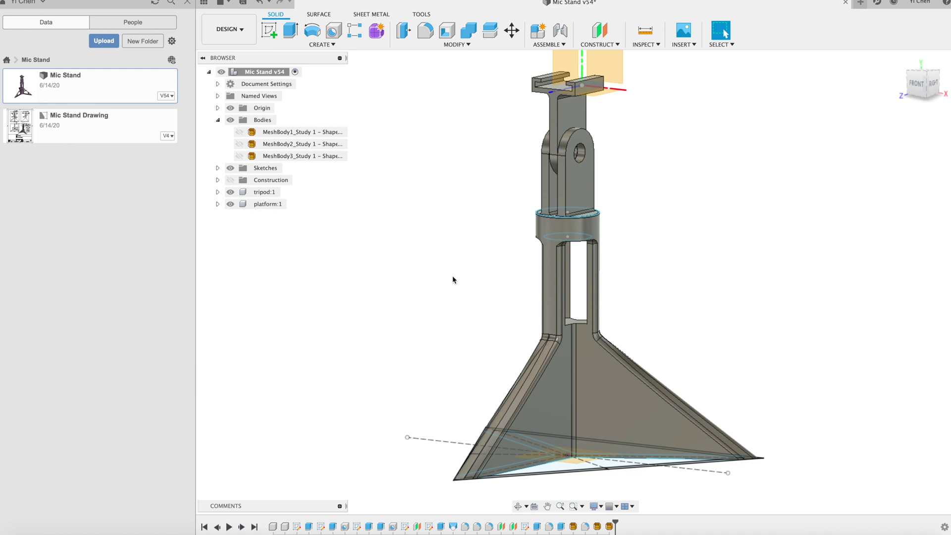
# Save the design and create a new Shape Optimization study in the Simulation workspace.
pyautogui.press('super+s')
pyautogui.hscroll(-3, 506, 265)
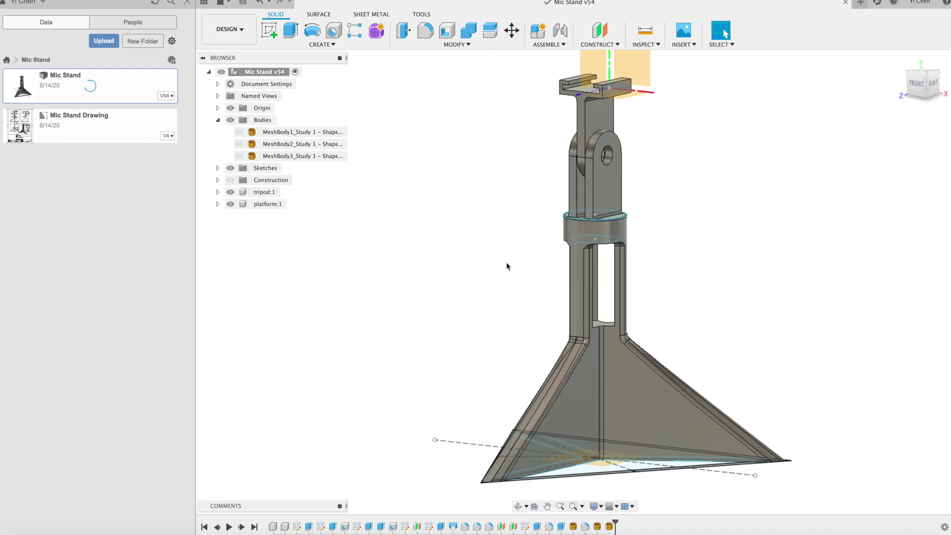
pyautogui.click(244, 29)
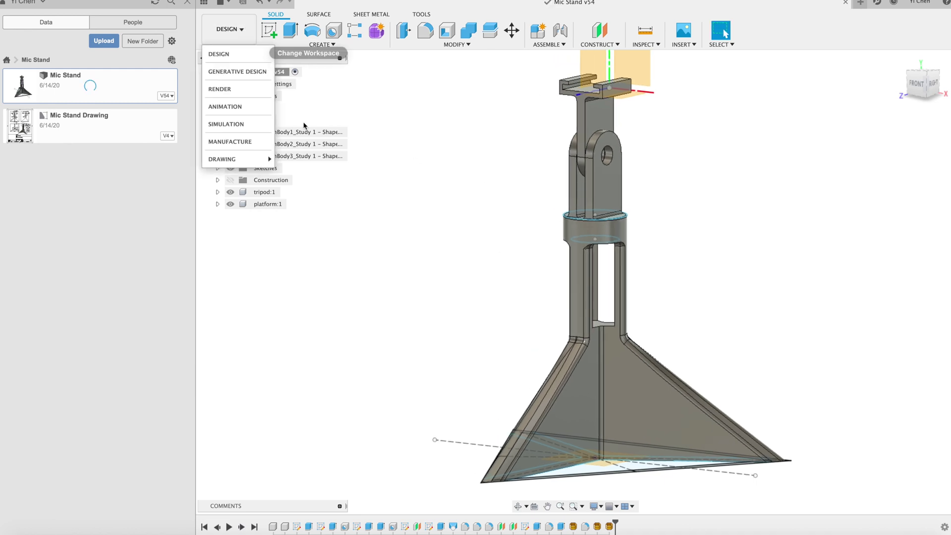
pyautogui.click(238, 130)
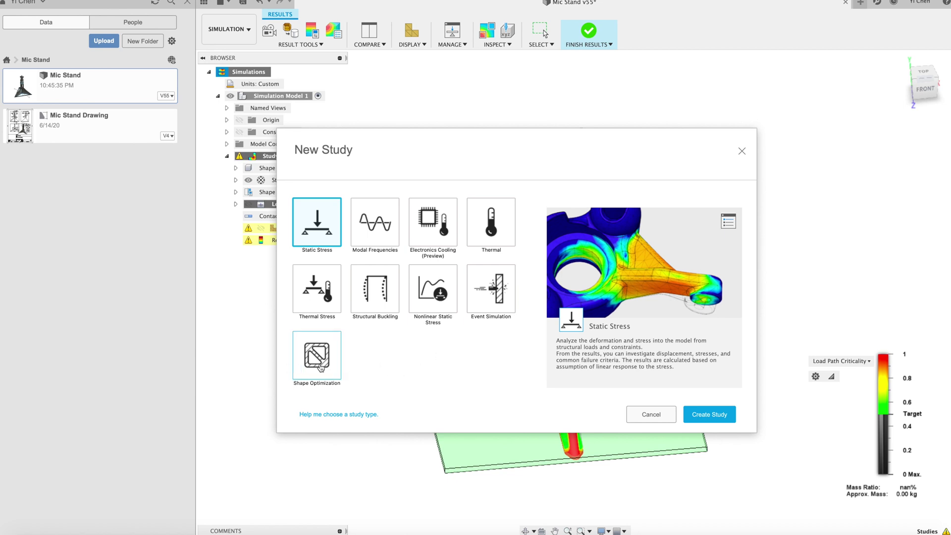
pyautogui.doubleClick(320, 367)
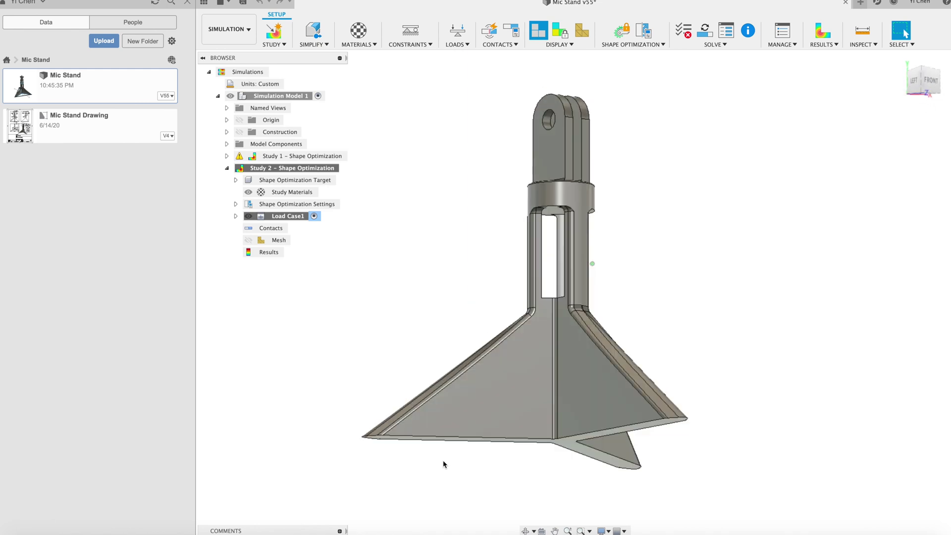
# Add a Fixed structural constraint on the bottom face of the tripod legs.
pyautogui.click(557, 406)
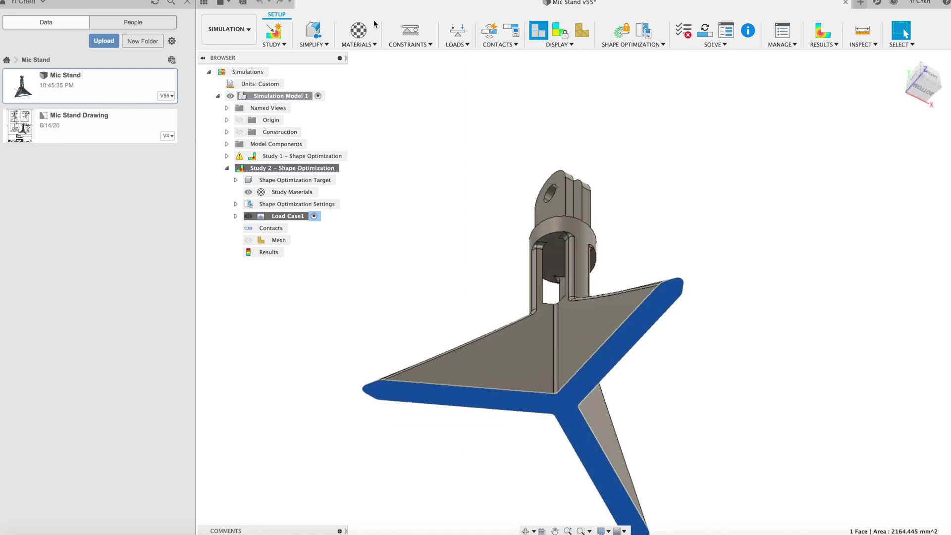
pyautogui.click(410, 31)
pyautogui.click(573, 415)
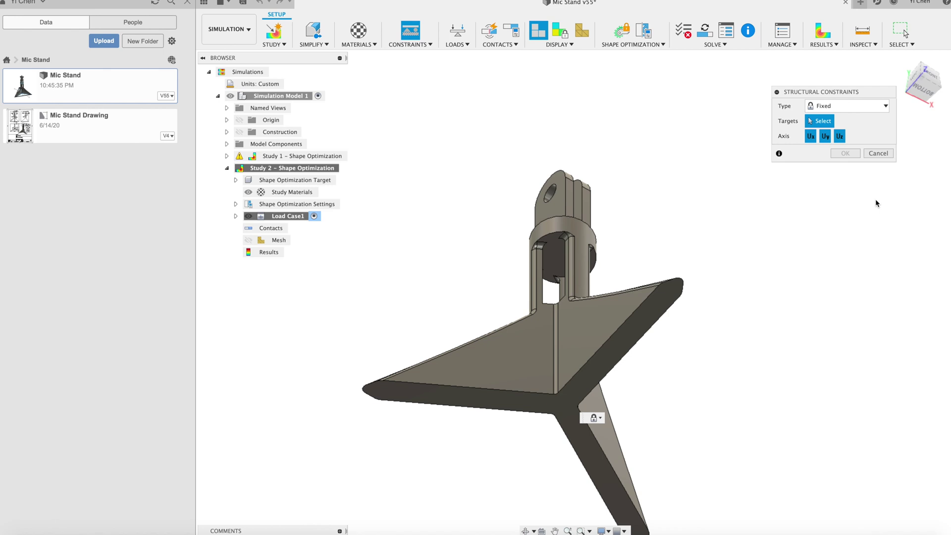
pyautogui.click(570, 420)
pyautogui.press('Return')
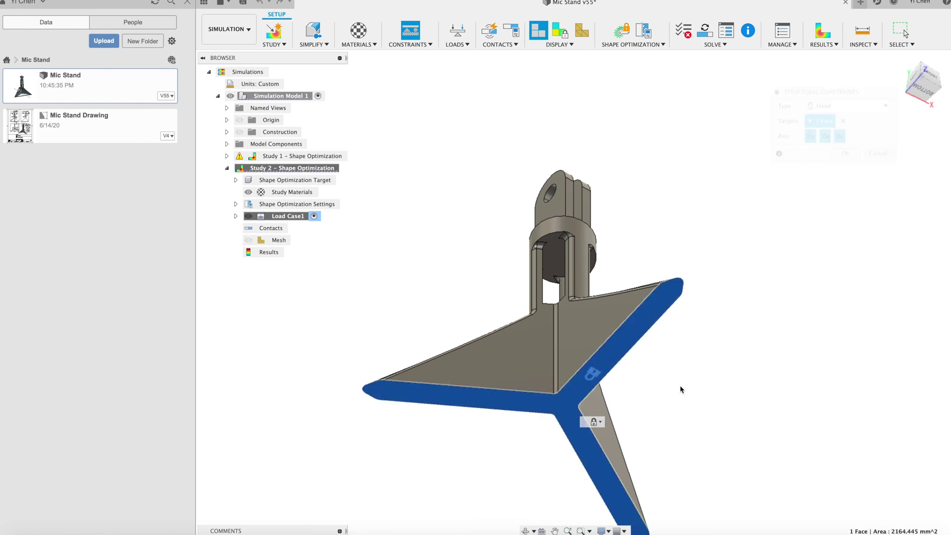
# Apply a 30 N structural force to the hub's top face.
pyautogui.keyDown('shift'); pyautogui.moveTo(681, 388); pyautogui.dragTo(689, 326, button='middle'); pyautogui.keyUp('shift')
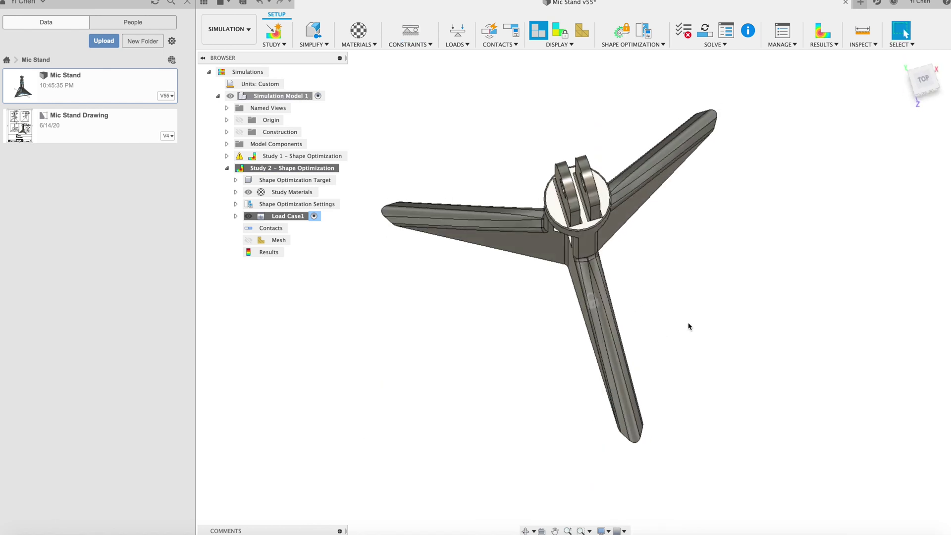
pyautogui.click(458, 31)
pyautogui.click(553, 205)
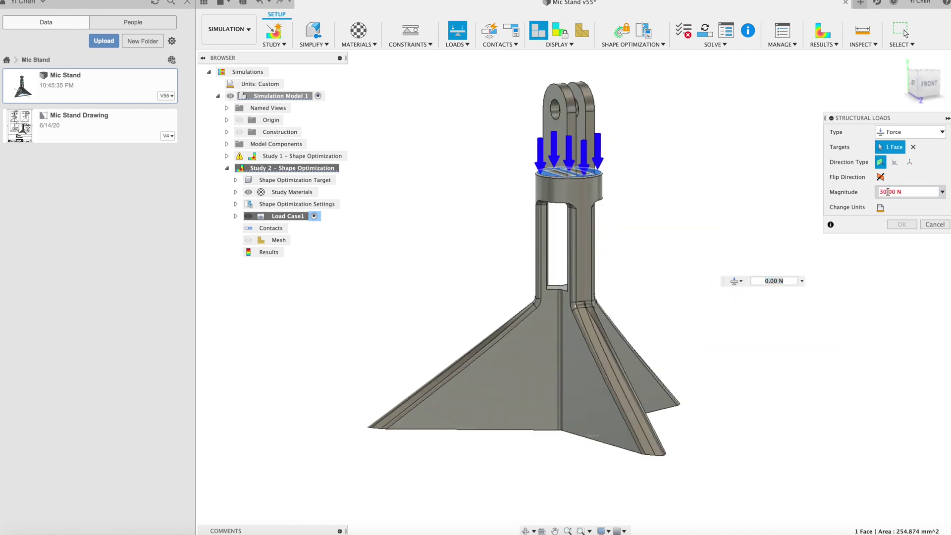
pyautogui.press('Return')
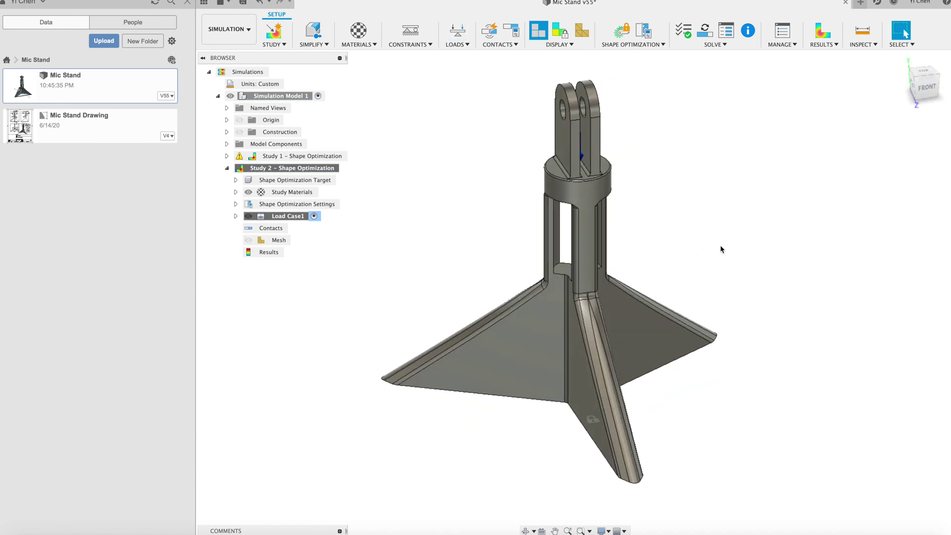
# Add a 25 × 25 × 80 mm box preserve region centred on the hub's top face, covering clevis and stem.
pyautogui.click(622, 30)
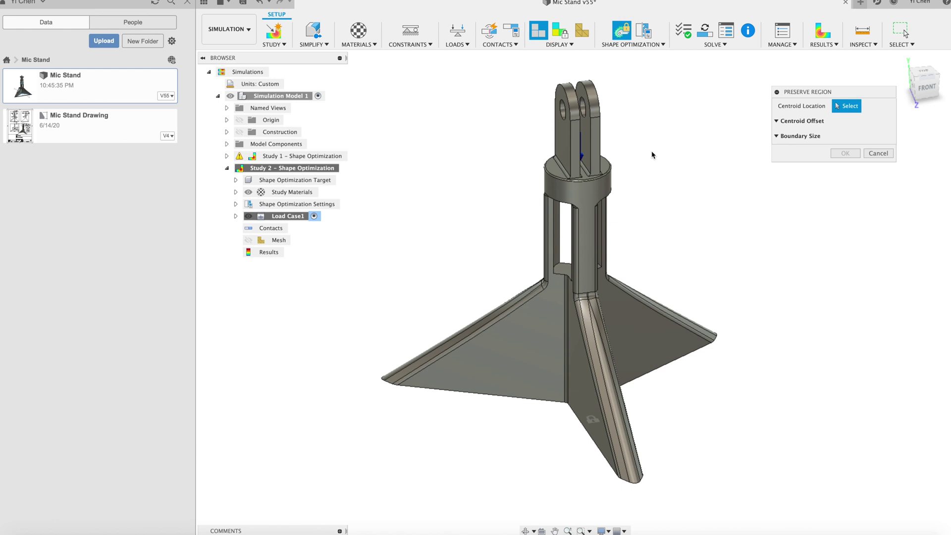
pyautogui.click(552, 172)
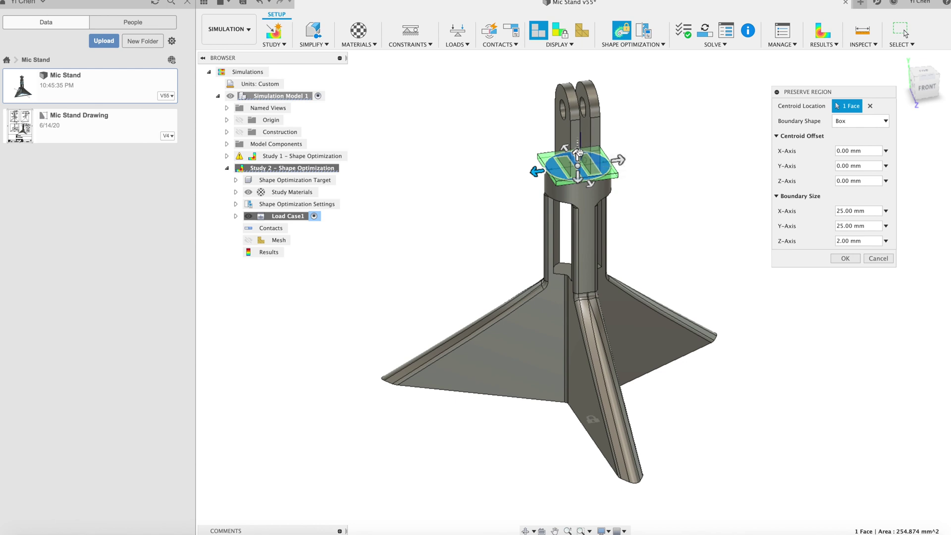
pyautogui.moveTo(578, 152); pyautogui.dragTo(577, 66)
pyautogui.moveTo(576, 176); pyautogui.dragTo(585, 278)
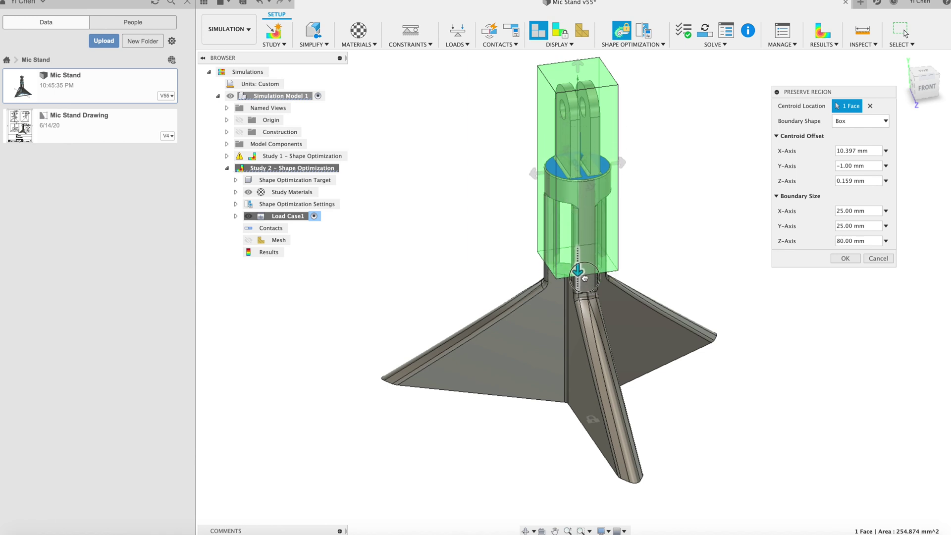
pyautogui.keyDown('shift'); pyautogui.hscroll(-10, 660, 322); pyautogui.keyUp('shift')
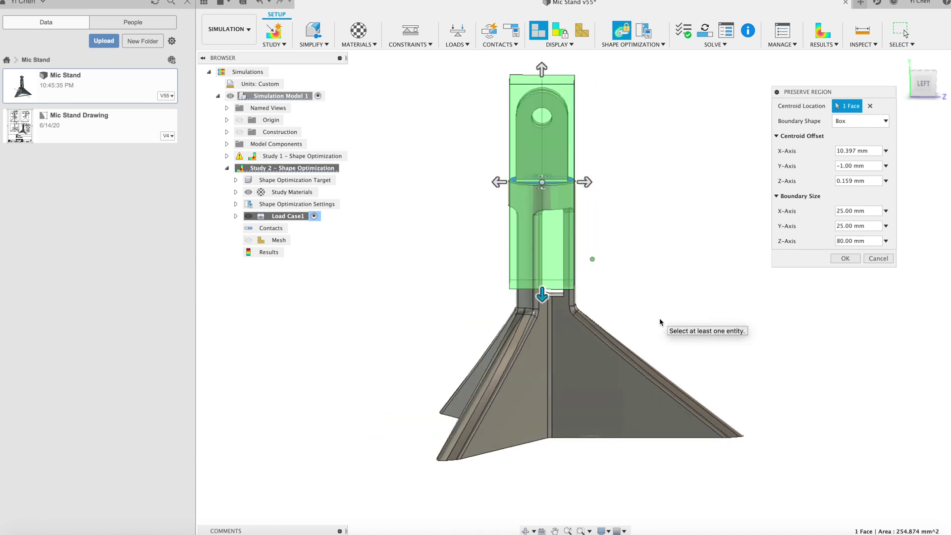
pyautogui.keyDown('shift'); pyautogui.scroll(10, 660, 322); pyautogui.keyUp('shift')
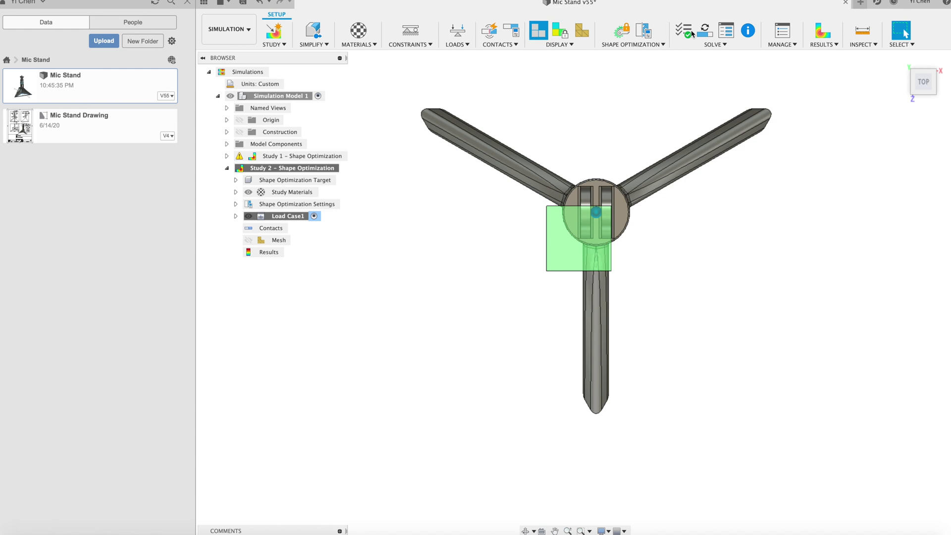
pyautogui.keyDown('shift'); pyautogui.scroll(-5, 697, 214); pyautogui.keyUp('shift')
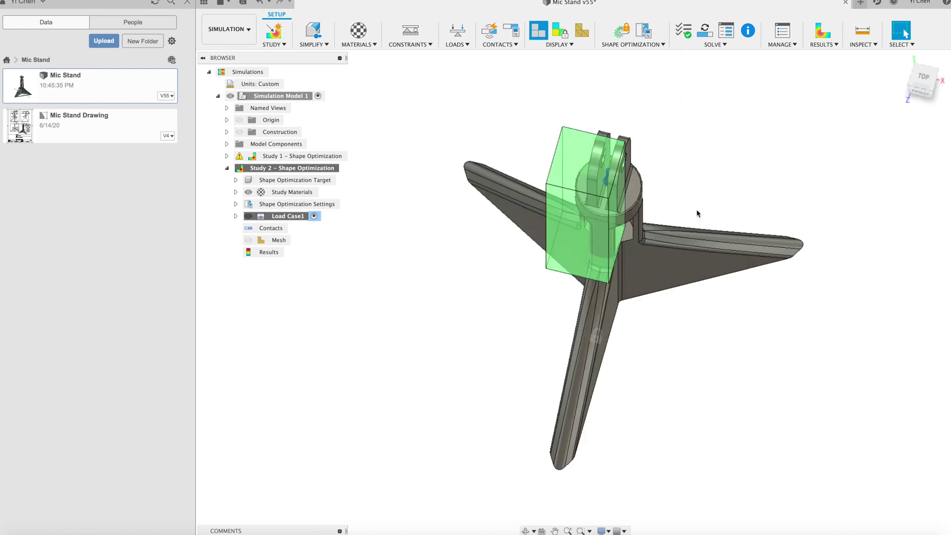
# Run the pre-check to confirm the study is ready to solve and dismiss the report.
pyautogui.click(684, 32)
pyautogui.click(535, 265)
pyautogui.moveTo(530, 266); pyautogui.dragTo(500, 313, button='middle')
pyautogui.scroll(3, 641, 380)
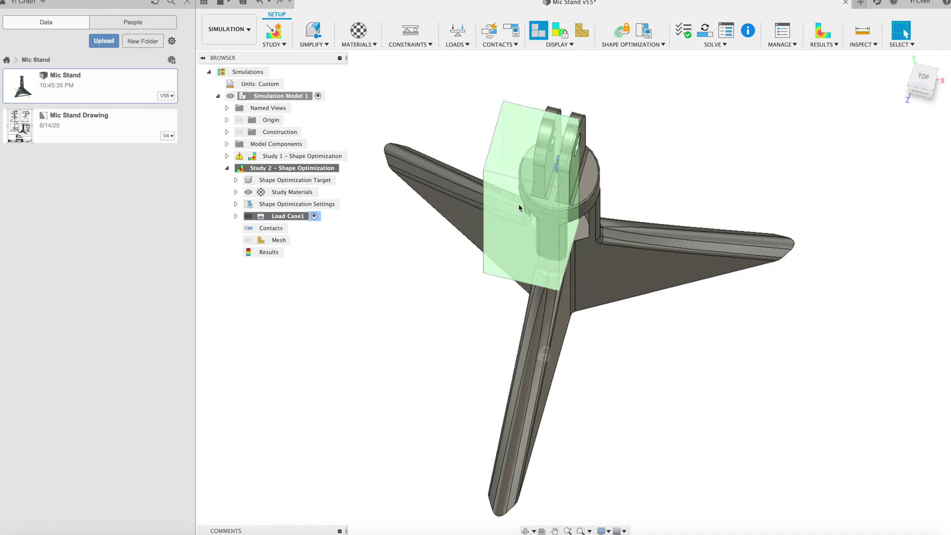
pyautogui.rightClick(510, 251)
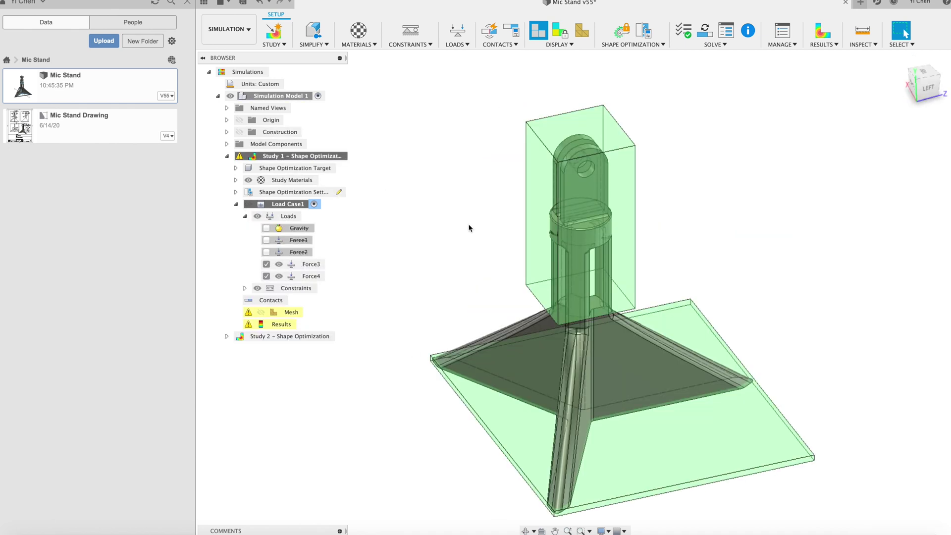
pyautogui.keyDown('shift'); pyautogui.scroll(-10, 459, 253); pyautogui.keyUp('shift')
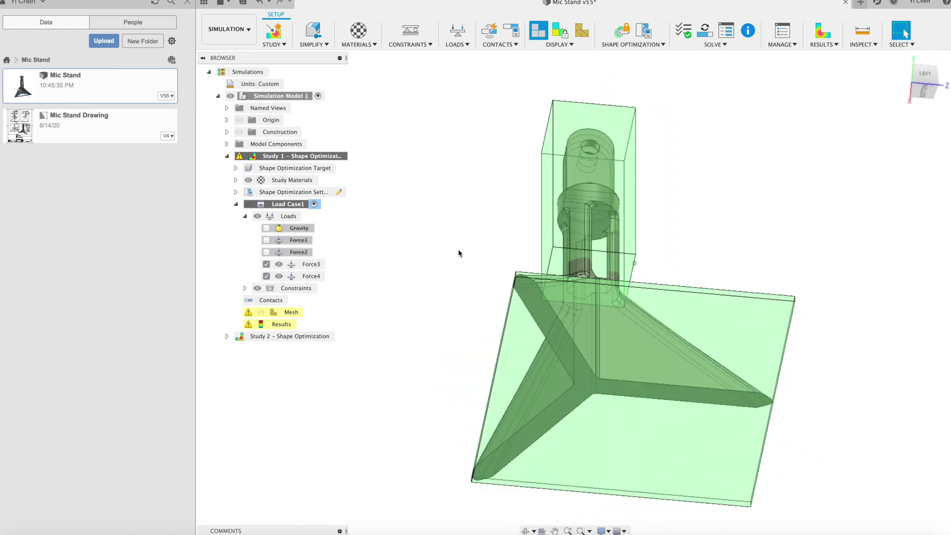
pyautogui.keyDown('shift'); pyautogui.scroll(10, 460, 253); pyautogui.keyUp('shift')
pyautogui.keyDown('shift'); pyautogui.scroll(-5, 459, 253); pyautogui.keyUp('shift')
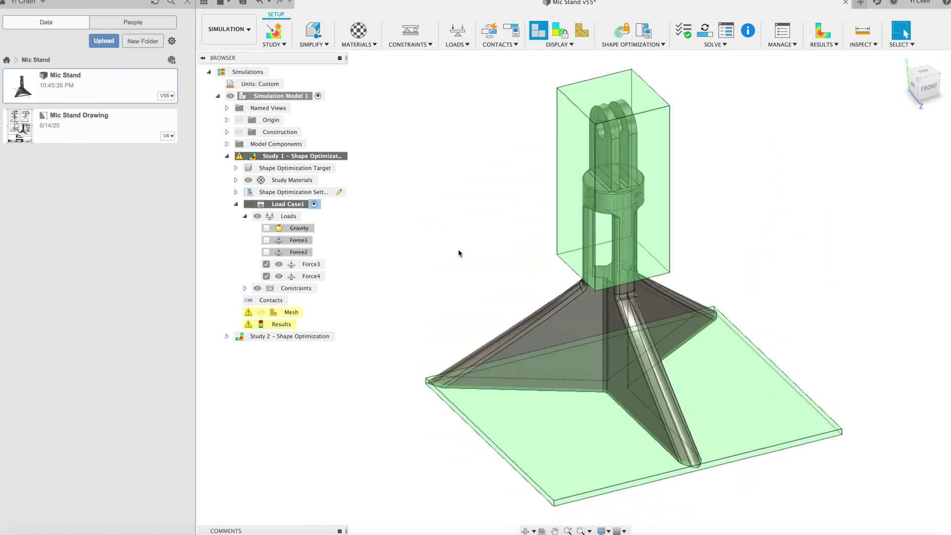
pyautogui.keyDown('shift'); pyautogui.scroll(-1, 459, 253); pyautogui.keyUp('shift')
pyautogui.keyDown('shift'); pyautogui.scroll(-5, 714, 276); pyautogui.keyUp('shift')
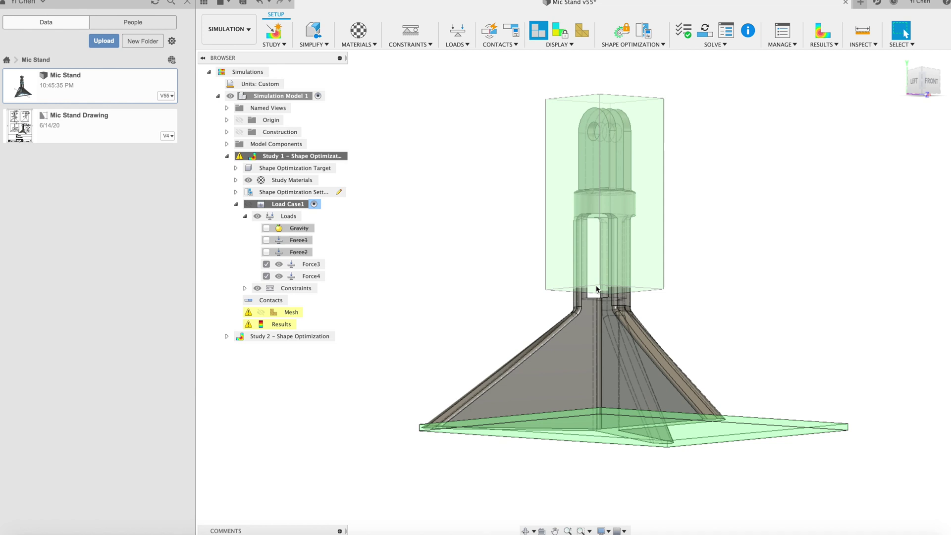
pyautogui.keyDown('shift'); pyautogui.scroll(6, 784, 285); pyautogui.keyUp('shift')
pyautogui.keyDown('shift'); pyautogui.hscroll(-8, 784, 285); pyautogui.keyUp('shift')
pyautogui.keyDown('shift'); pyautogui.scroll(-5, 784, 286); pyautogui.keyUp('shift')
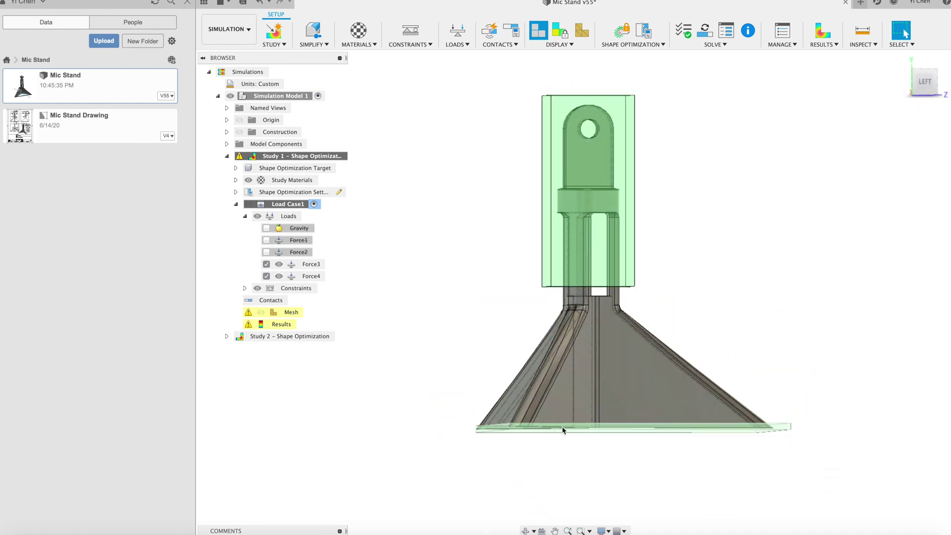
pyautogui.keyDown('shift'); pyautogui.hscroll(-2, 784, 381); pyautogui.keyUp('shift')
pyautogui.keyDown('shift'); pyautogui.scroll(1, 784, 382); pyautogui.keyUp('shift')
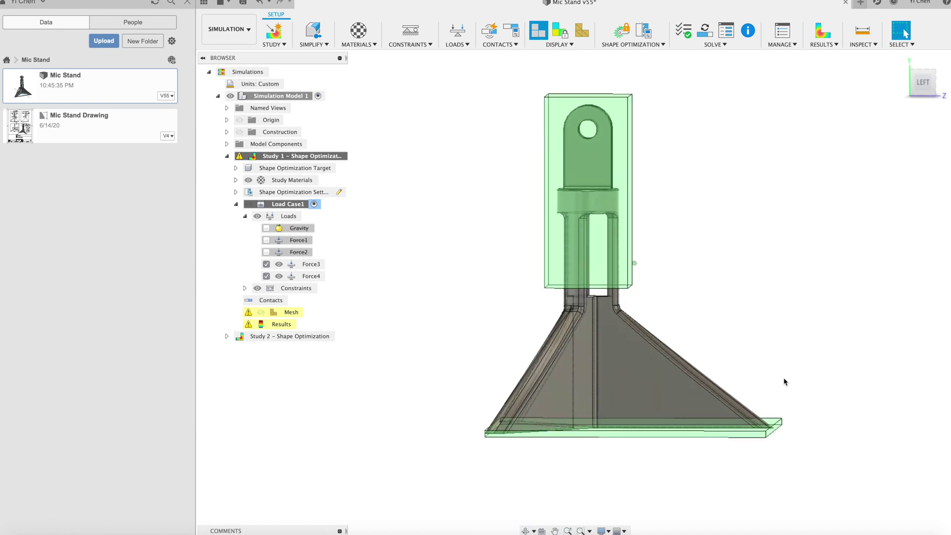
pyautogui.keyDown('shift'); pyautogui.scroll(-1, 785, 382); pyautogui.keyUp('shift')
pyautogui.keyDown('shift'); pyautogui.hscroll(-5, 784, 382); pyautogui.keyUp('shift')
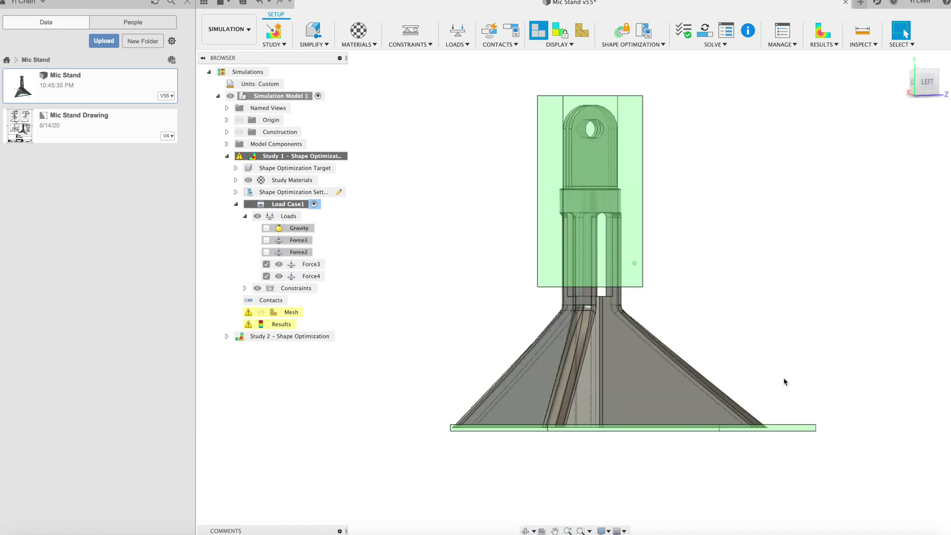
pyautogui.keyDown('shift'); pyautogui.scroll(4, 784, 381); pyautogui.keyUp('shift')
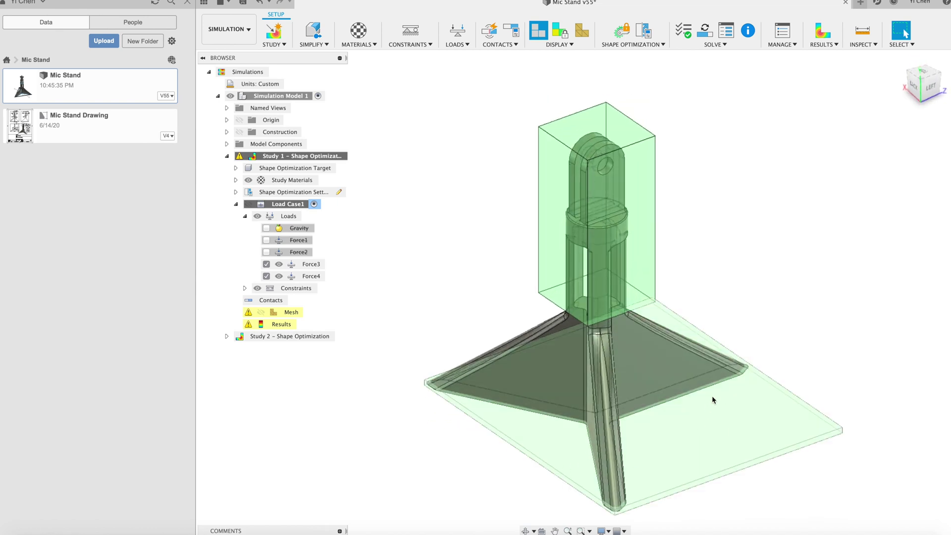
pyautogui.keyDown('shift'); pyautogui.hscroll(7, 797, 302); pyautogui.keyUp('shift')
pyautogui.keyDown('shift'); pyautogui.scroll(-4, 798, 301); pyautogui.keyUp('shift')
pyautogui.keyDown('shift'); pyautogui.hscroll(-4, 797, 302); pyautogui.keyUp('shift')
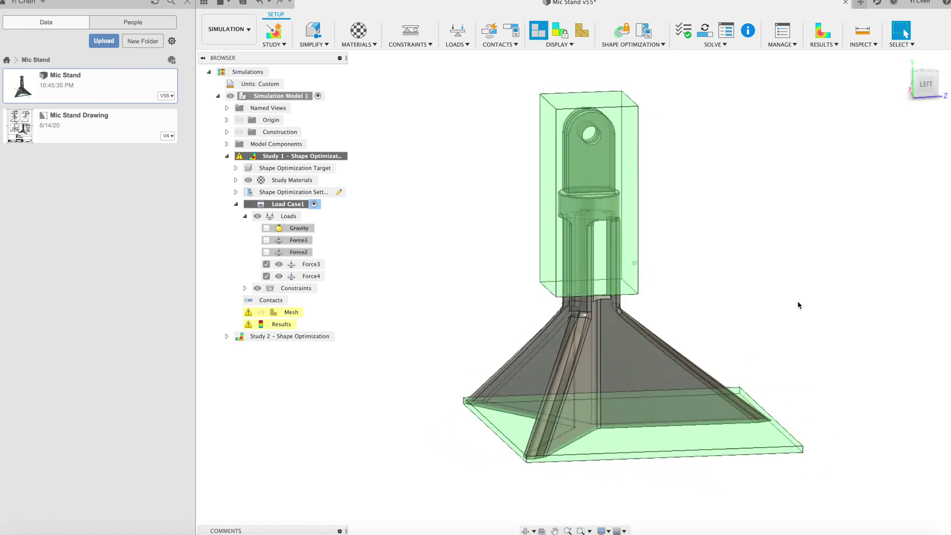
pyautogui.keyDown('shift'); pyautogui.hscroll(-4, 798, 301); pyautogui.keyUp('shift')
pyautogui.keyDown('shift'); pyautogui.scroll(4, 798, 302); pyautogui.keyUp('shift')
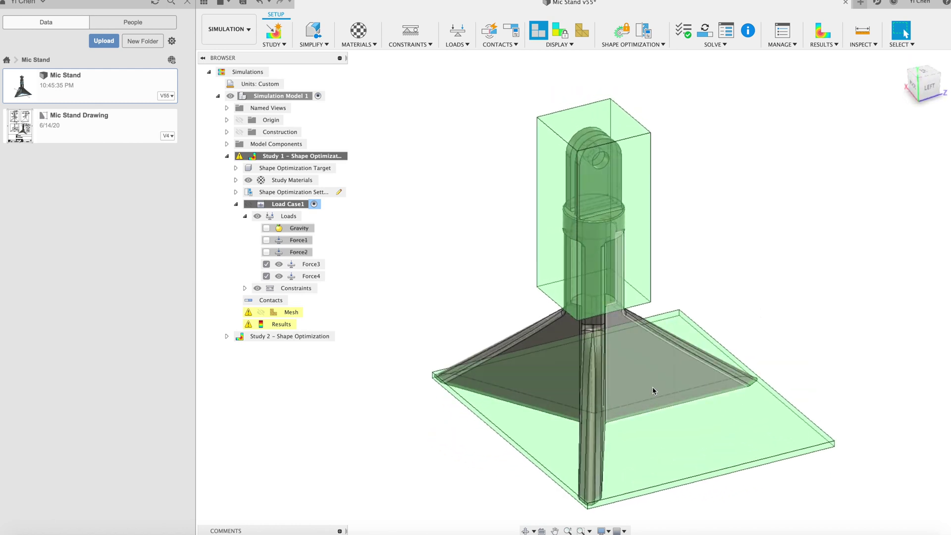
pyautogui.keyDown('shift'); pyautogui.hscroll(5, 653, 387); pyautogui.keyUp('shift')
pyautogui.keyDown('shift'); pyautogui.scroll(-3, 652, 387); pyautogui.keyUp('shift')
pyautogui.keyDown('shift'); pyautogui.hscroll(5, 649, 392); pyautogui.keyUp('shift')
pyautogui.keyDown('shift'); pyautogui.scroll(3, 648, 392); pyautogui.keyUp('shift')
pyautogui.keyDown('shift'); pyautogui.hscroll(-5, 710, 359); pyautogui.keyUp('shift')
pyautogui.keyDown('shift'); pyautogui.scroll(-2, 709, 359); pyautogui.keyUp('shift')
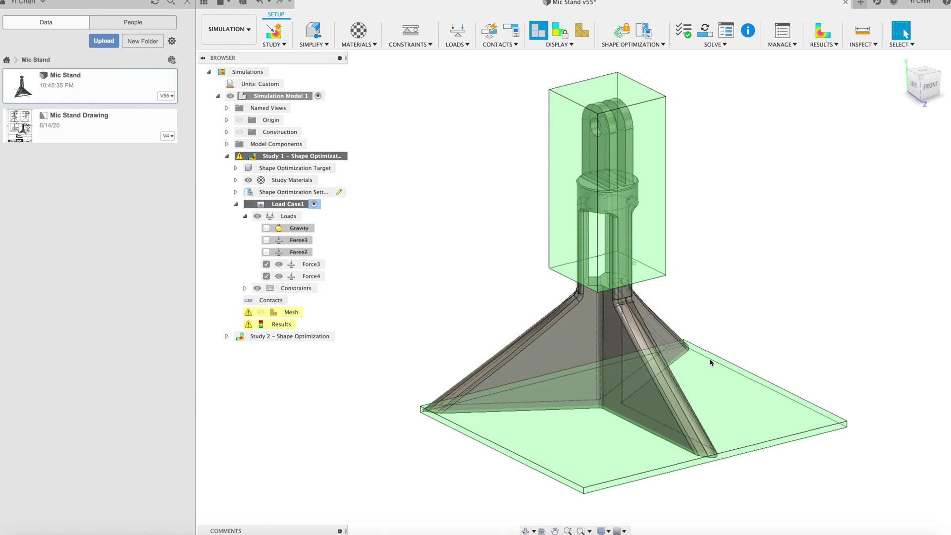
pyautogui.keyDown('shift'); pyautogui.hscroll(-3, 710, 359); pyautogui.keyUp('shift')
pyautogui.keyDown('shift'); pyautogui.hscroll(-6, 634, 385); pyautogui.keyUp('shift')
pyautogui.keyDown('shift'); pyautogui.scroll(-3, 634, 385); pyautogui.keyUp('shift')
pyautogui.hscroll(2, 673, 395)
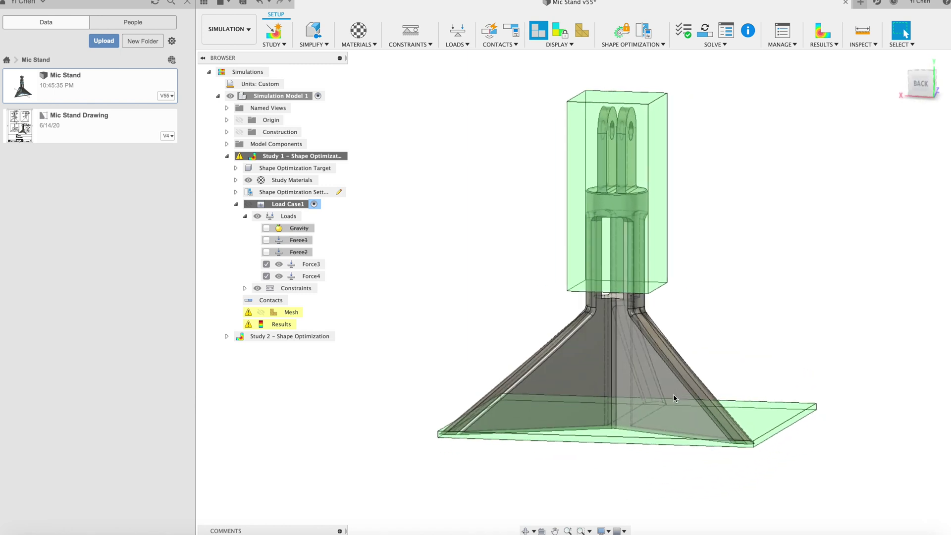
pyautogui.keyDown('shift'); pyautogui.moveTo(673, 398); pyautogui.dragTo(658, 374, button='middle'); pyautogui.keyUp('shift')
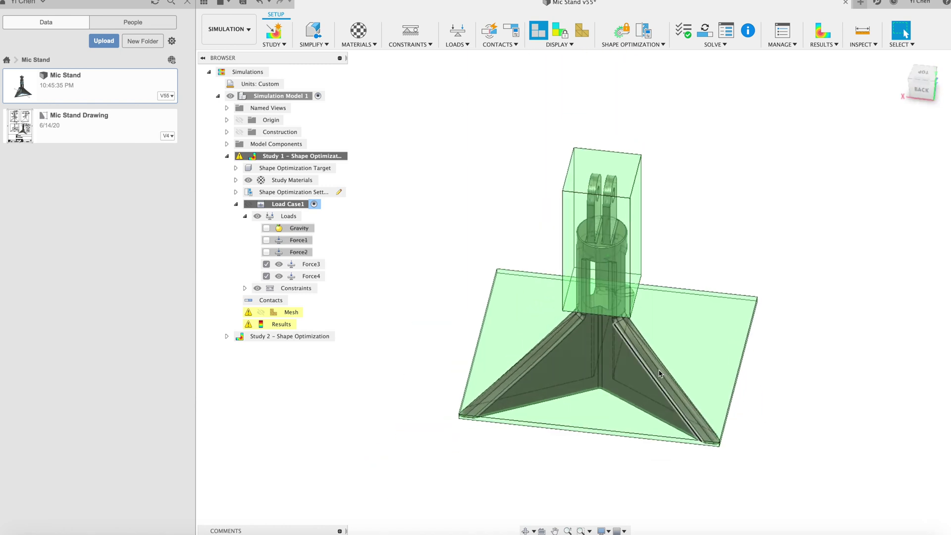
pyautogui.keyDown('shift'); pyautogui.scroll(-3, 659, 373); pyautogui.keyUp('shift')
pyautogui.click(590, 378)
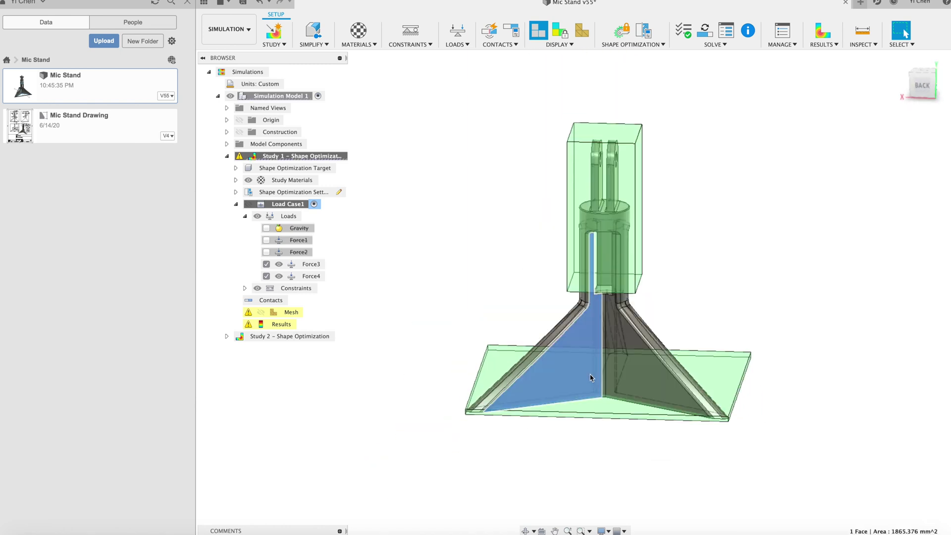
# Open the Solve dialog with Study 1 checked to solve On Cloud.
pyautogui.click(705, 32)
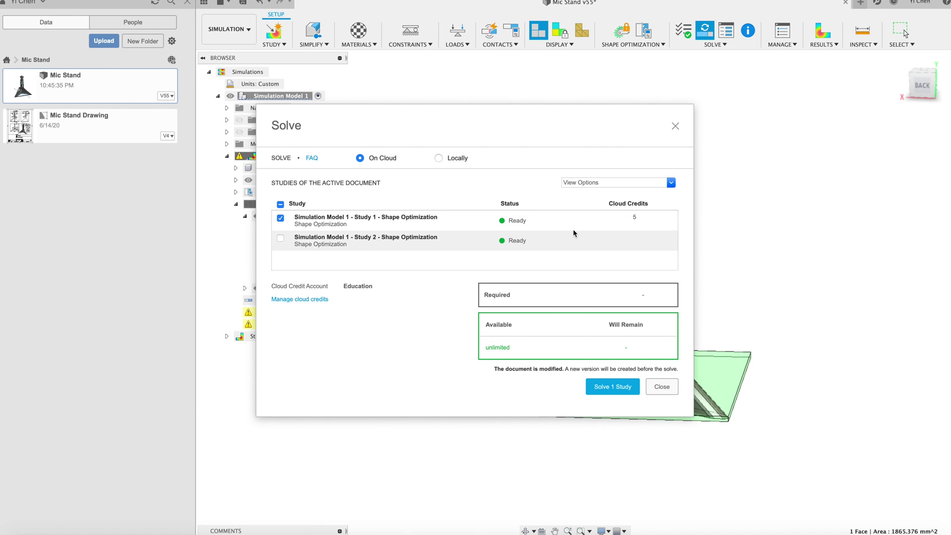
pyautogui.moveTo(599, 117); pyautogui.dragTo(638, 122)
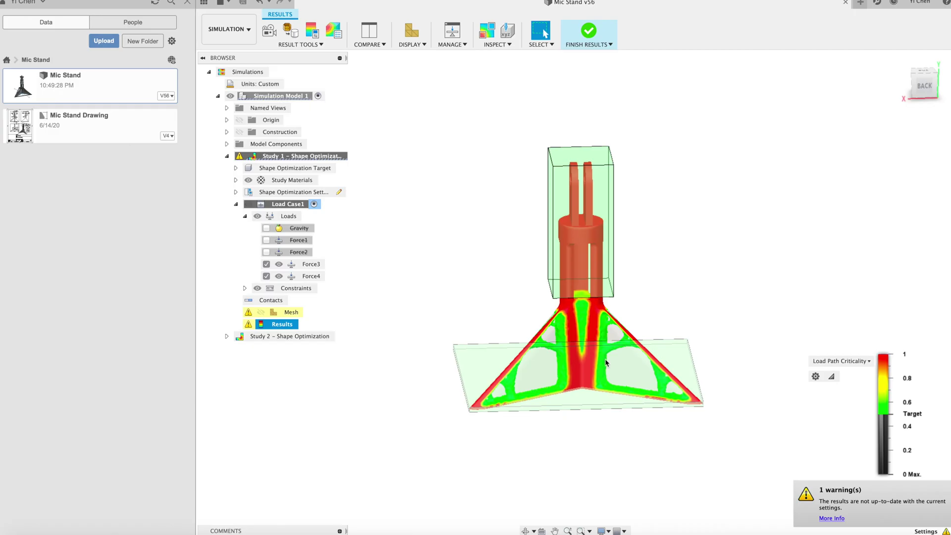
# Orbit the load-path results to a left-side view of the tripod base.
pyautogui.scroll(5, 590, 393)
pyautogui.scroll(-3, 588, 393)
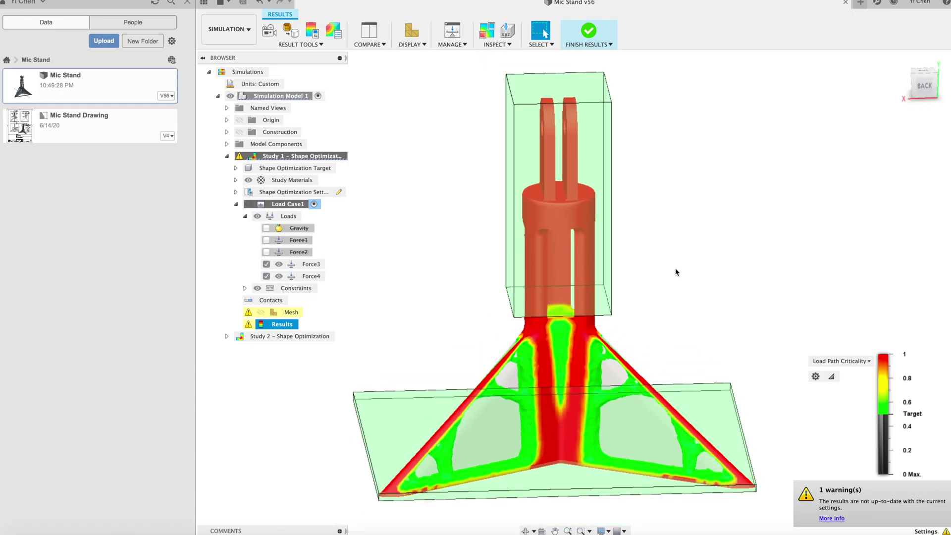
pyautogui.keyDown('shift'); pyautogui.scroll(-10, 676, 272); pyautogui.keyUp('shift')
pyautogui.keyDown('shift'); pyautogui.hscroll(-5, 676, 272); pyautogui.keyUp('shift')
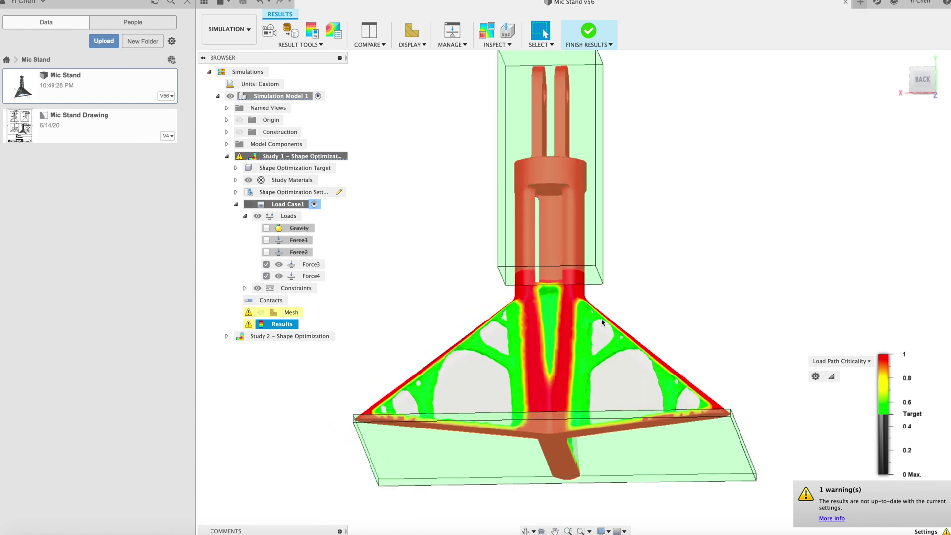
pyautogui.keyDown('shift'); pyautogui.moveTo(602, 323); pyautogui.dragTo(598, 319, button='middle'); pyautogui.keyUp('shift')
pyautogui.keyDown('shift'); pyautogui.moveTo(660, 369); pyautogui.dragTo(570, 388, button='middle'); pyautogui.keyUp('shift')
pyautogui.scroll(-5, 602, 407)
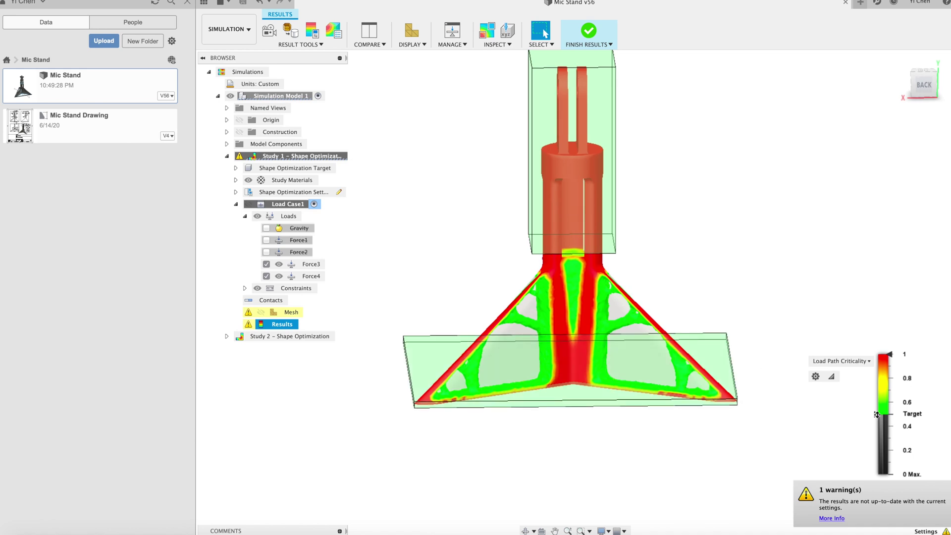
# Set the Load Path Criticality target to about 0.6 so Mass Ratio is near 47%.
pyautogui.moveTo(877, 414)
pyautogui.mouseDown()
pyautogui.moveTo(883, 477)
pyautogui.moveTo(884, 402)
pyautogui.mouseUp()
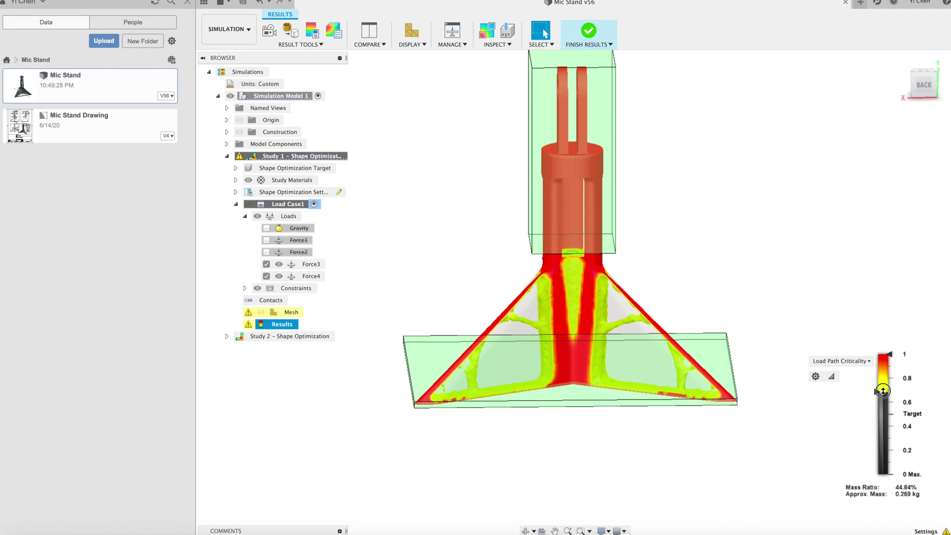
pyautogui.moveTo(882, 391); pyautogui.dragTo(881, 369)
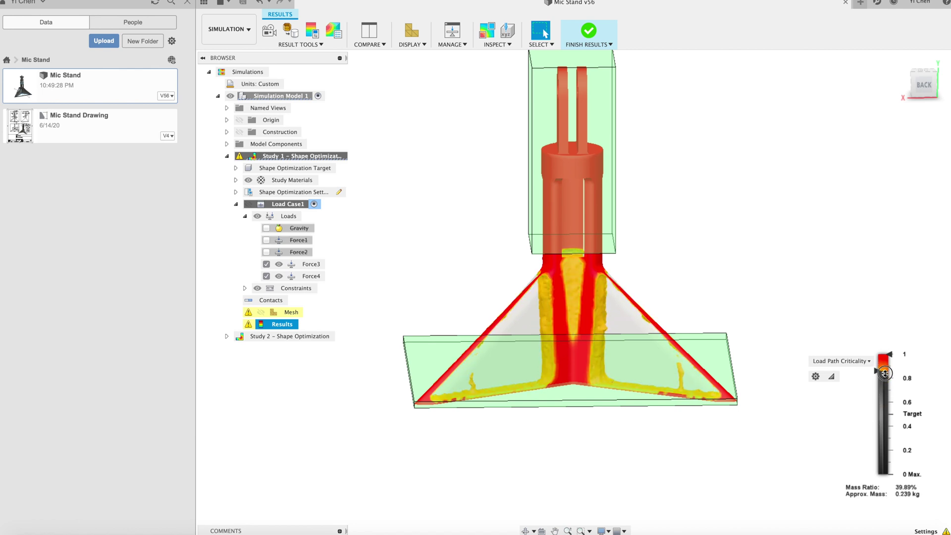
pyautogui.moveTo(889, 408); pyautogui.dragTo(891, 435)
pyautogui.moveTo(895, 401); pyautogui.dragTo(895, 404)
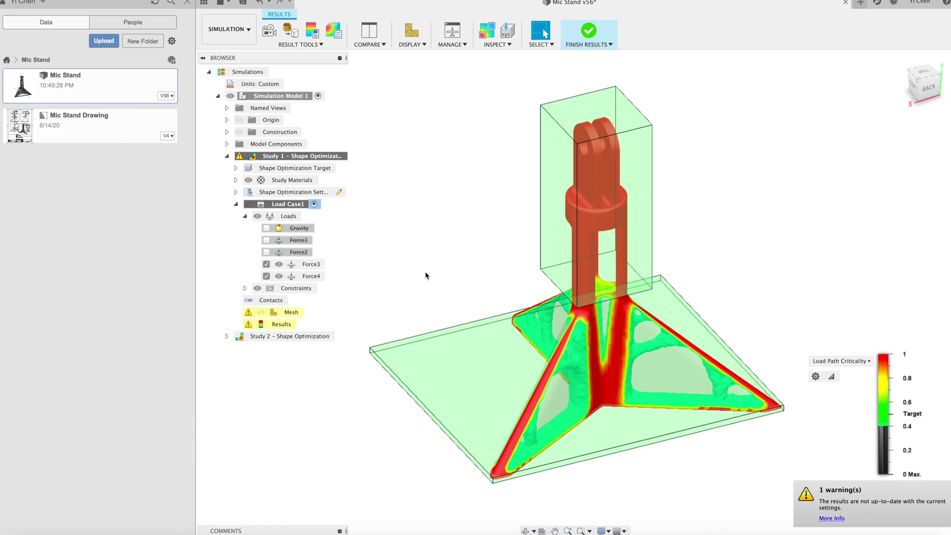
# Switch to the Design workspace, show MeshBody3 and hide the original tripod:1 component.
pyautogui.click(225, 30)
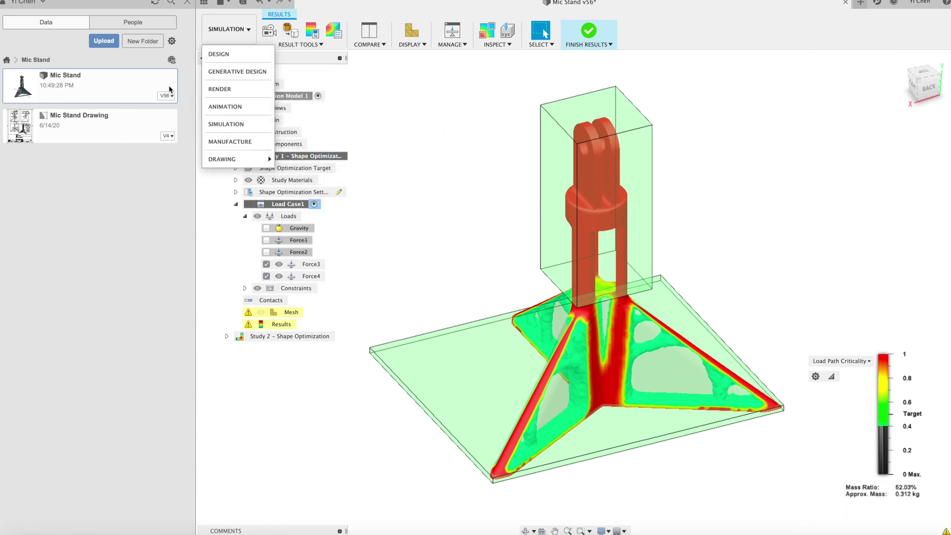
pyautogui.click(219, 54)
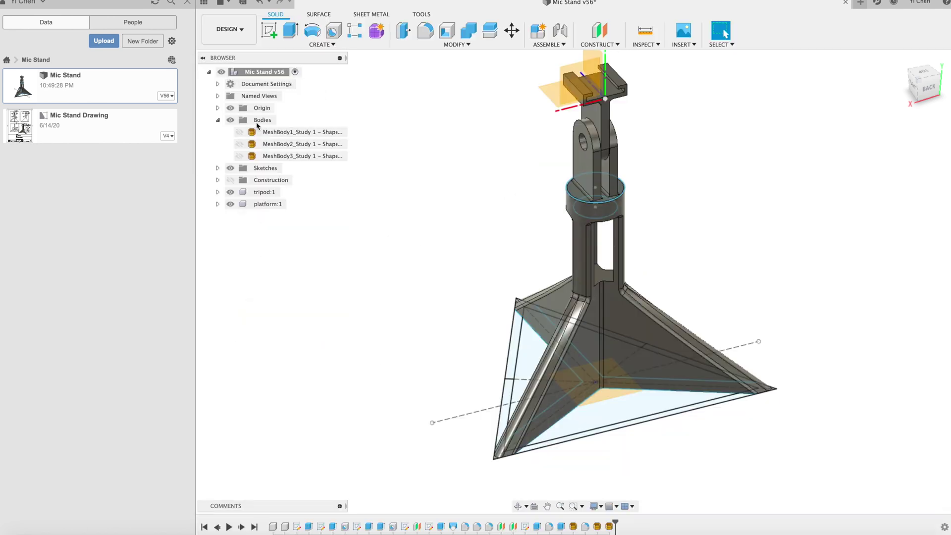
pyautogui.click(292, 156)
pyautogui.click(239, 156)
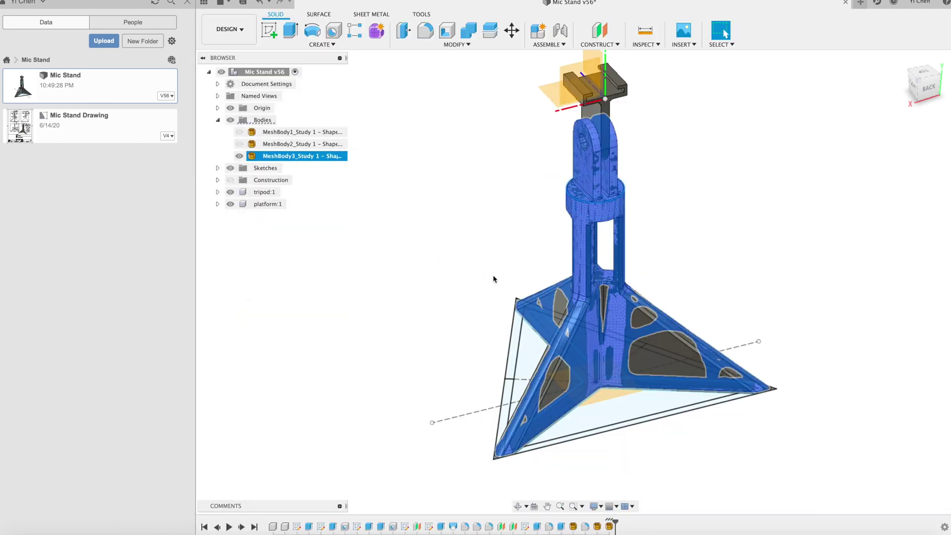
pyautogui.click(230, 191)
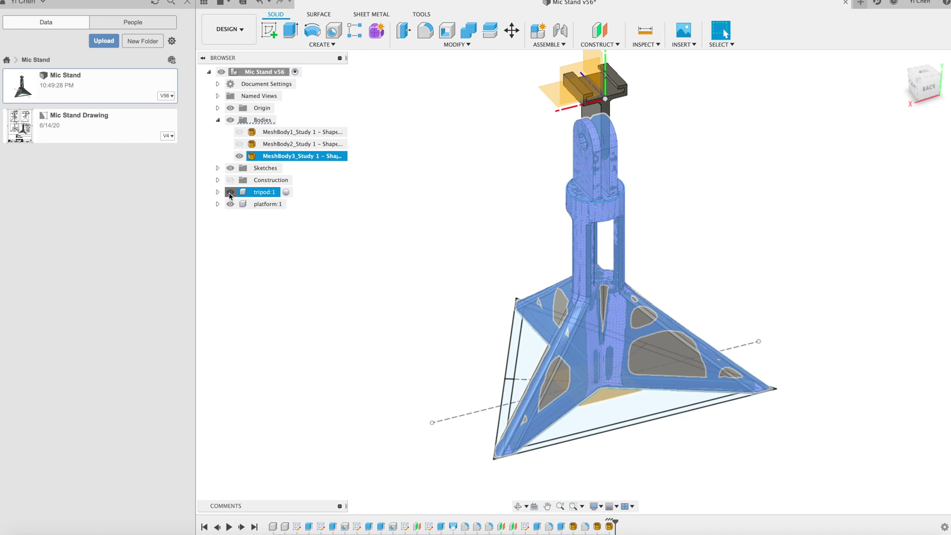
# Orbit and zoom around the optimized mesh stand to inspect it from several angles.
pyautogui.keyDown('shift'); pyautogui.moveTo(456, 237); pyautogui.dragTo(485, 239, button='middle'); pyautogui.keyUp('shift')
pyautogui.click(451, 311)
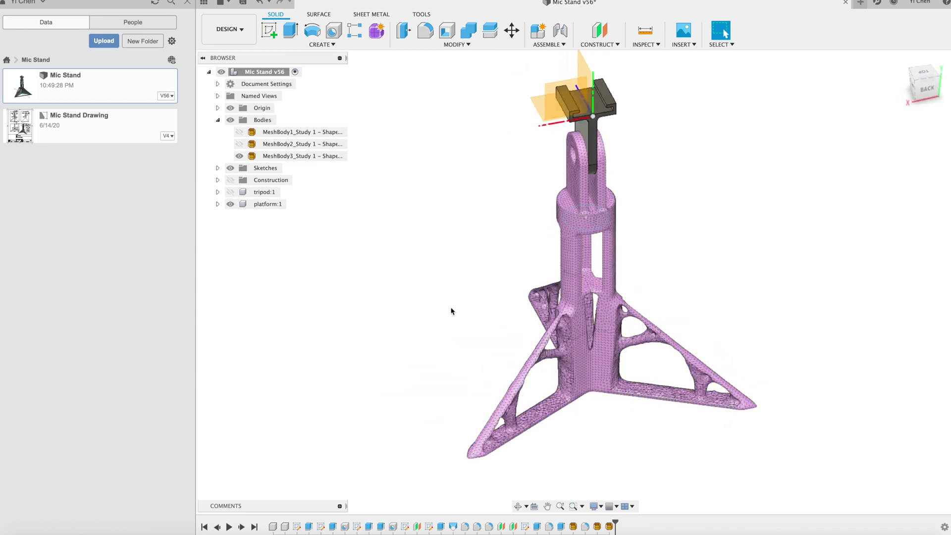
pyautogui.keyDown('shift'); pyautogui.moveTo(451, 311); pyautogui.dragTo(450, 342, button='middle'); pyautogui.keyUp('shift')
pyautogui.moveTo(524, 284); pyautogui.dragTo(428, 283, button='middle')
pyautogui.scroll(5, 473, 310)
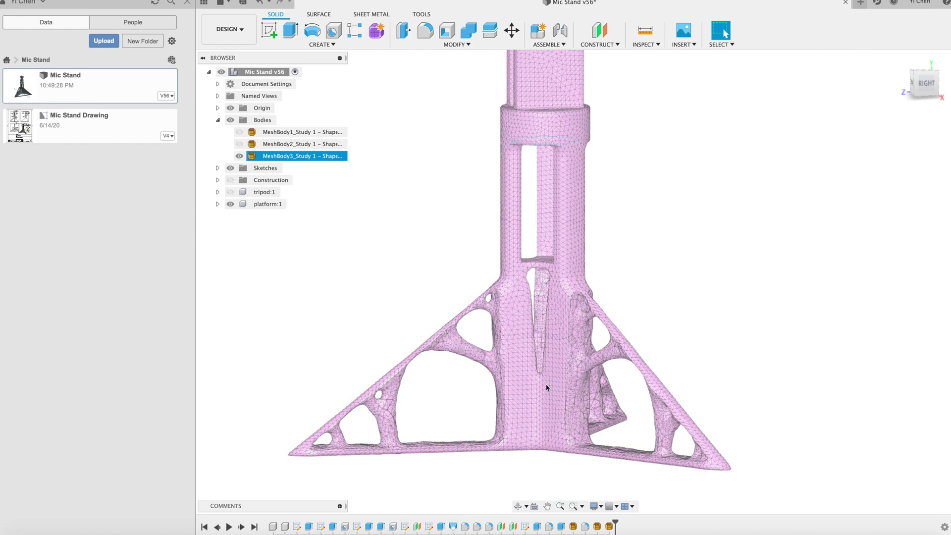
pyautogui.scroll(6, 546, 388)
pyautogui.keyDown('shift'); pyautogui.hscroll(10, 546, 388); pyautogui.keyUp('shift')
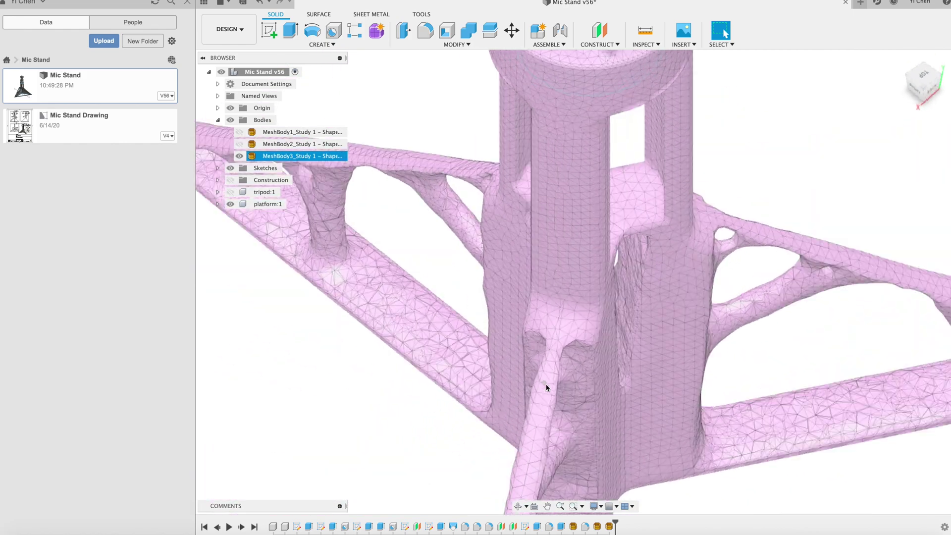
pyautogui.keyDown('shift'); pyautogui.hscroll(-10, 546, 388); pyautogui.keyUp('shift')
pyautogui.scroll(-6, 546, 388)
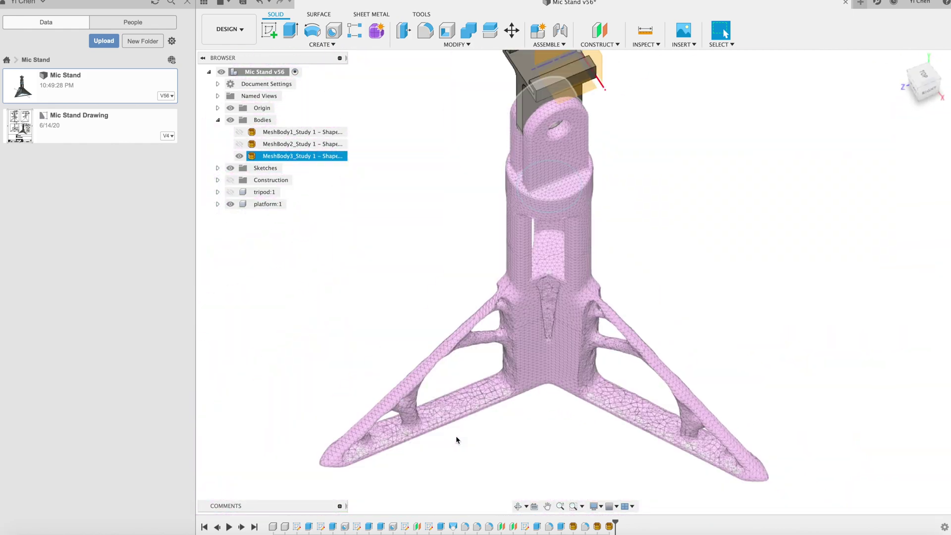
pyautogui.scroll(-5, 456, 435)
pyautogui.scroll(3, 560, 341)
pyautogui.keyDown('shift'); pyautogui.scroll(-5, 560, 341); pyautogui.keyUp('shift')
pyautogui.keyDown('shift'); pyautogui.scroll(8, 560, 341); pyautogui.keyUp('shift')
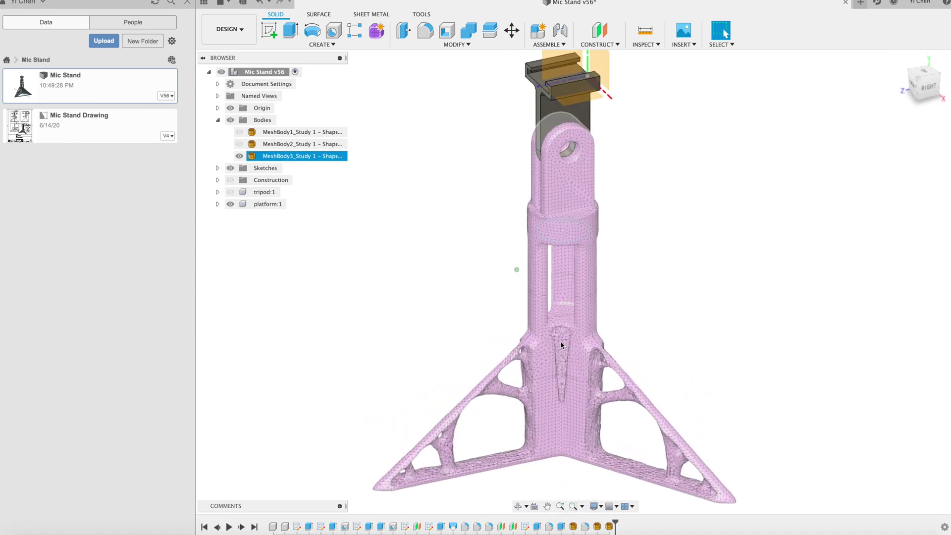
pyautogui.keyDown('shift'); pyautogui.hscroll(8, 560, 340); pyautogui.keyUp('shift')
pyautogui.keyDown('shift'); pyautogui.hscroll(-8, 560, 340); pyautogui.keyUp('shift')
pyautogui.scroll(-4, 560, 341)
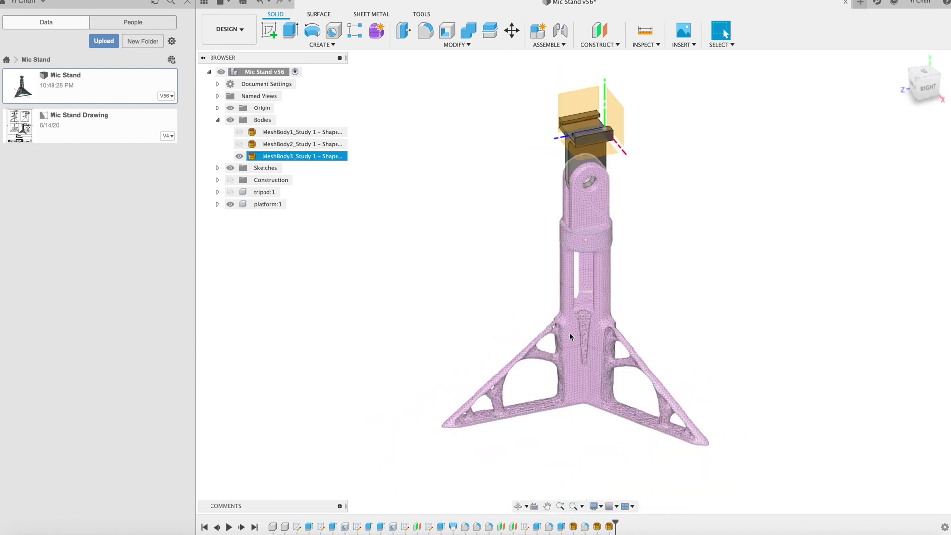
pyautogui.keyDown('shift'); pyautogui.moveTo(569, 332); pyautogui.dragTo(571, 348, button='middle'); pyautogui.keyUp('shift')
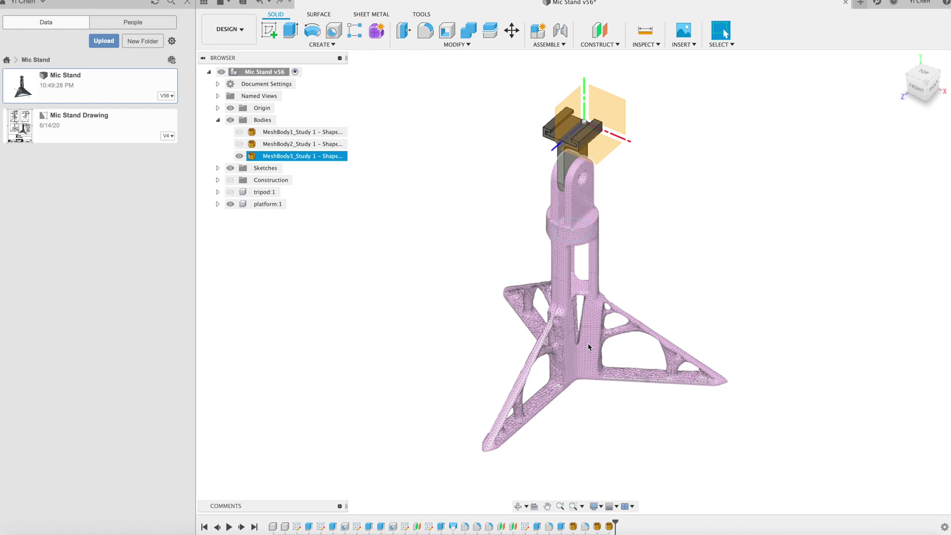
pyautogui.scroll(5, 516, 390)
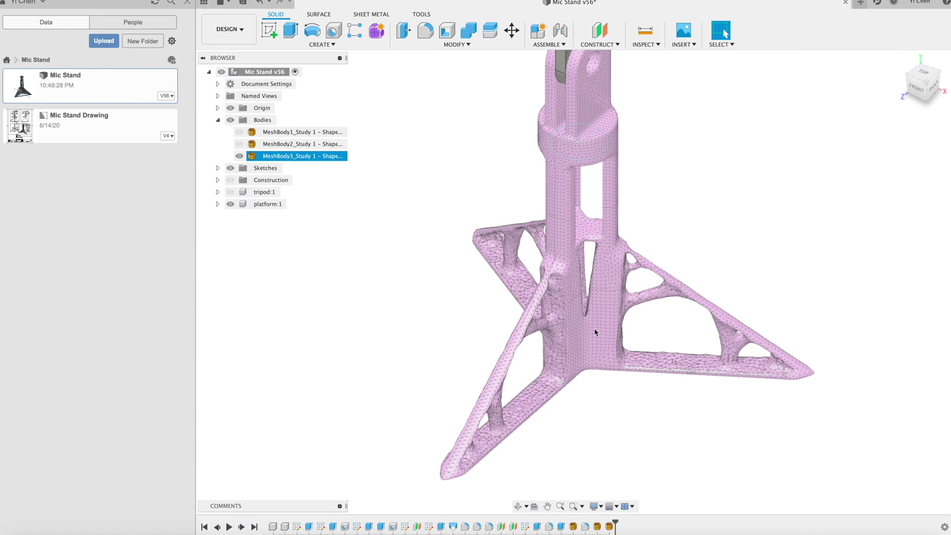
pyautogui.keyDown('shift'); pyautogui.hscroll(5, 605, 325); pyautogui.keyUp('shift')
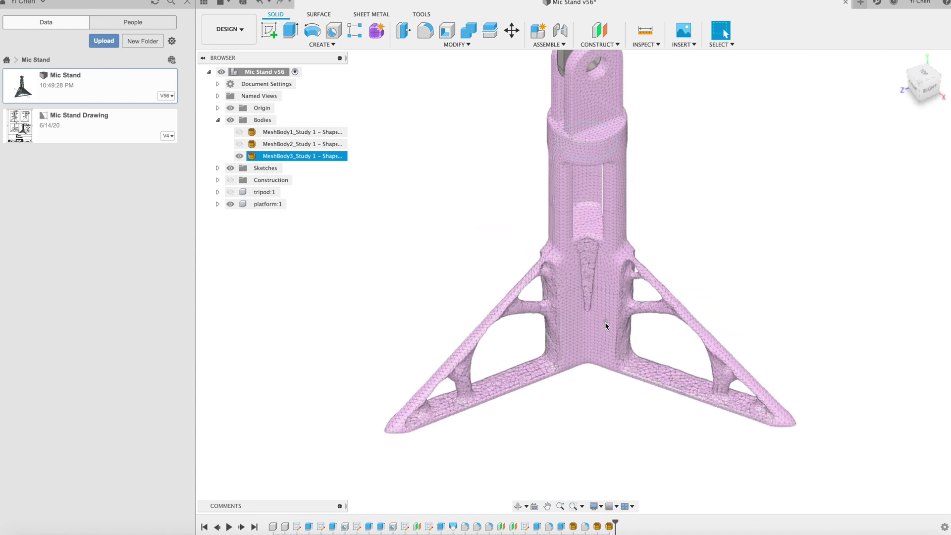
pyautogui.click(600, 161)
pyautogui.click(710, 254)
pyautogui.scroll(-4, 738, 263)
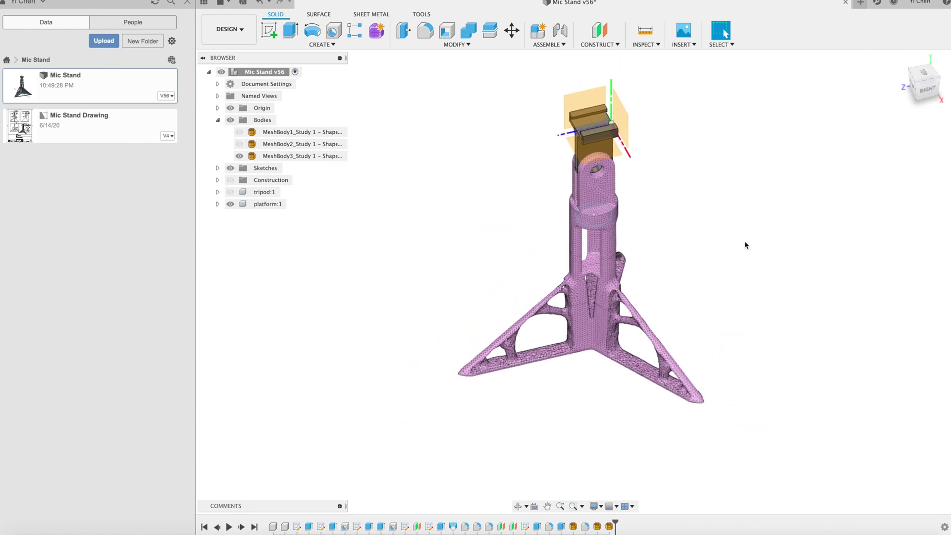
pyautogui.scroll(4, 681, 276)
pyautogui.keyDown('shift'); pyautogui.hscroll(-5, 655, 308); pyautogui.keyUp('shift')
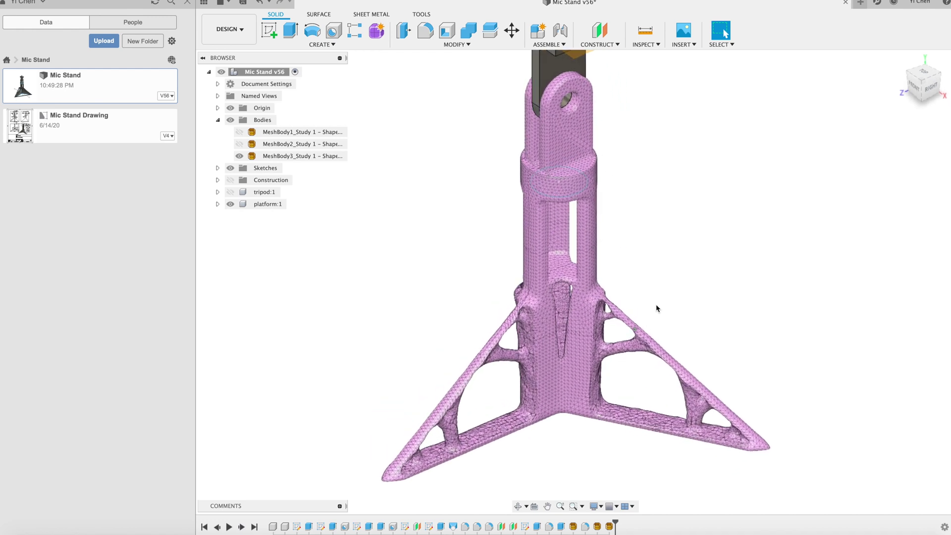
pyautogui.keyDown('shift'); pyautogui.hscroll(2, 655, 308); pyautogui.keyUp('shift')
pyautogui.keyDown('shift'); pyautogui.hscroll(-5, 557, 353); pyautogui.keyUp('shift')
pyautogui.keyDown('shift'); pyautogui.hscroll(5, 557, 354); pyautogui.keyUp('shift')
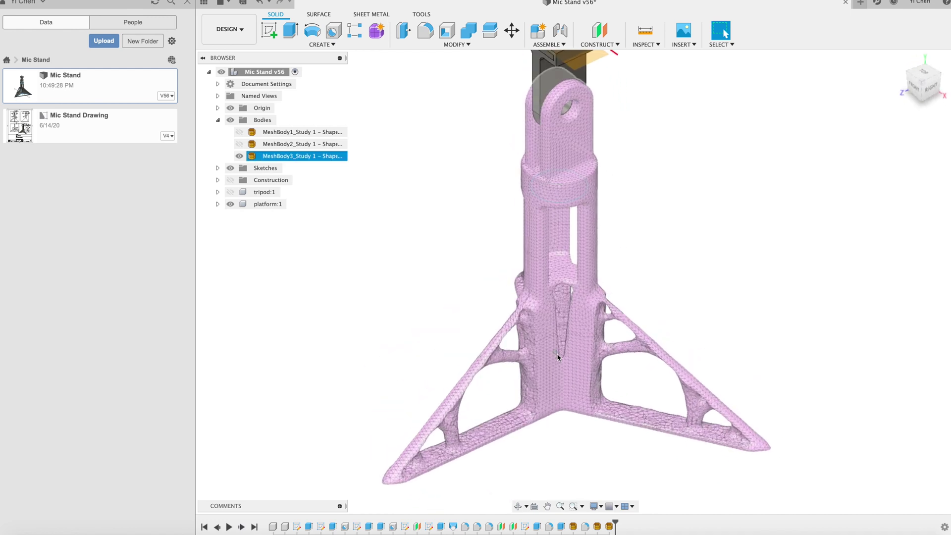
pyautogui.keyDown('shift'); pyautogui.hscroll(-2, 557, 353); pyautogui.keyUp('shift')
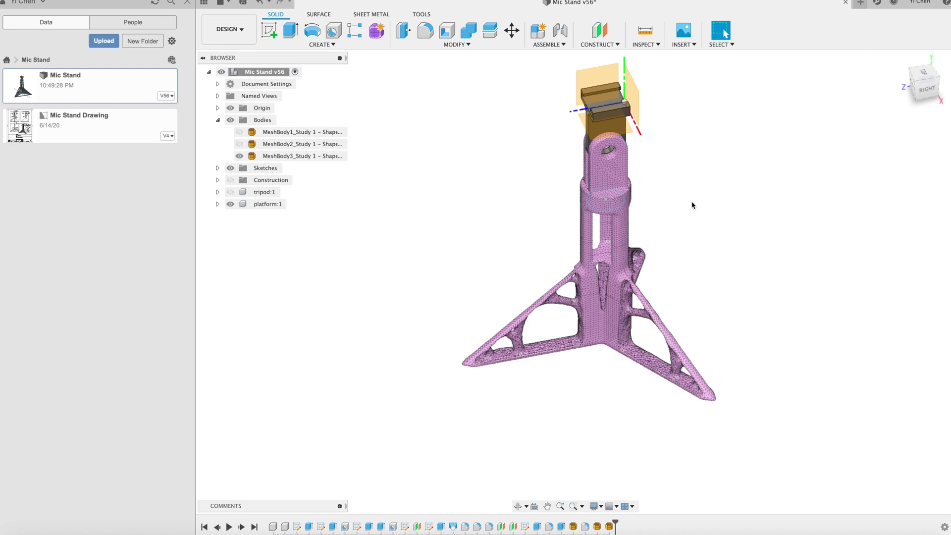
pyautogui.scroll(5, 692, 205)
pyautogui.keyDown('shift'); pyautogui.hscroll(-5, 691, 205); pyautogui.keyUp('shift')
pyautogui.keyDown('shift'); pyautogui.hscroll(5, 691, 205); pyautogui.keyUp('shift')
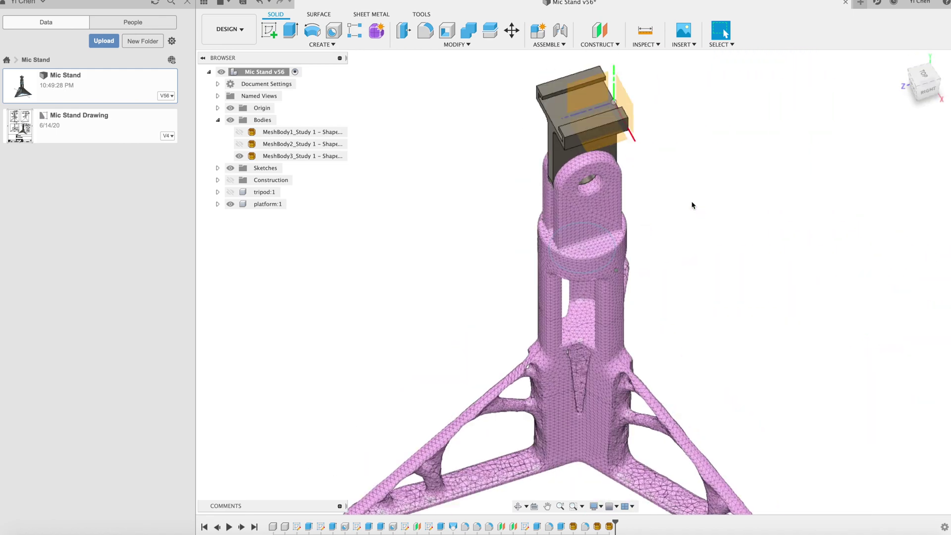
pyautogui.scroll(-5, 691, 205)
pyautogui.keyDown('shift'); pyautogui.hscroll(5, 685, 266); pyautogui.keyUp('shift')
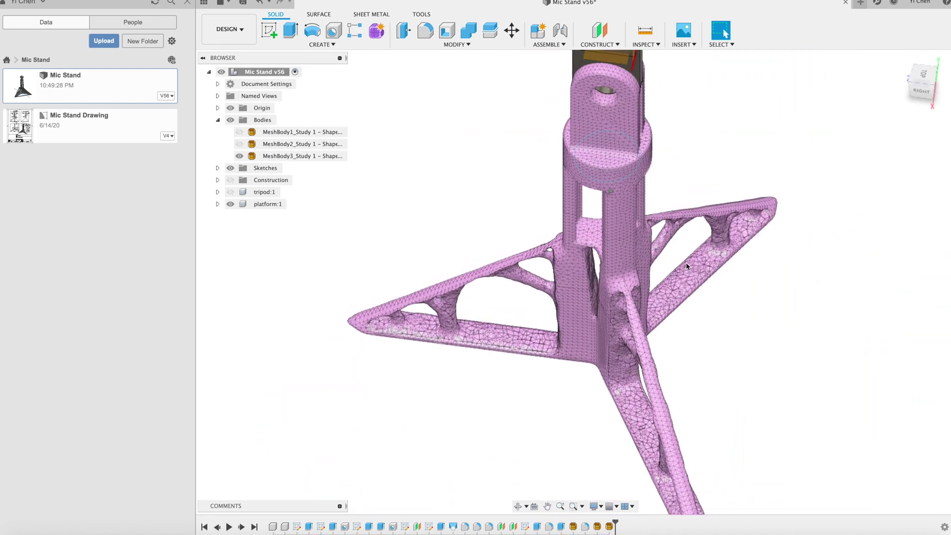
pyautogui.keyDown('shift'); pyautogui.moveTo(686, 266); pyautogui.dragTo(709, 322, button='middle'); pyautogui.keyUp('shift')
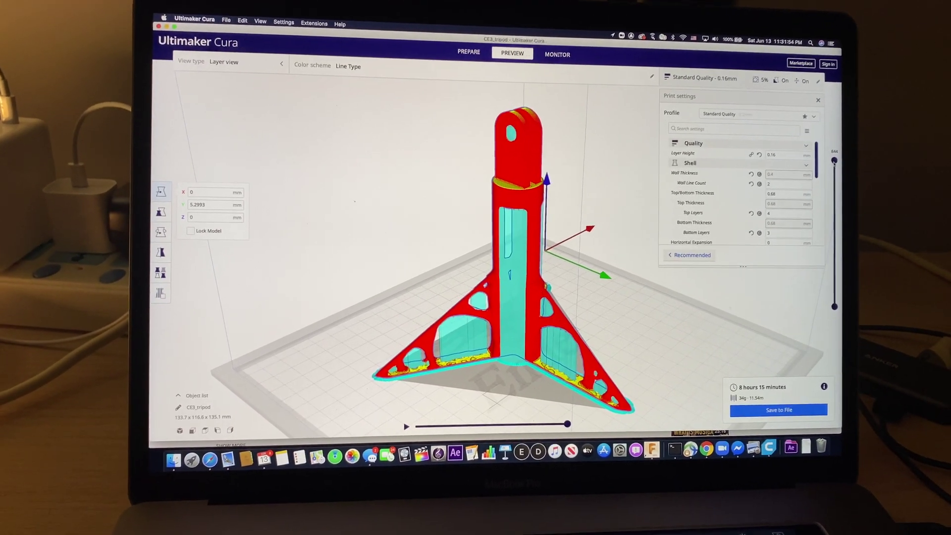
# Lower the layer slider to layer 489 to inspect the sliced tripod's inner layers.
pyautogui.moveTo(834, 162); pyautogui.dragTo(838, 230)
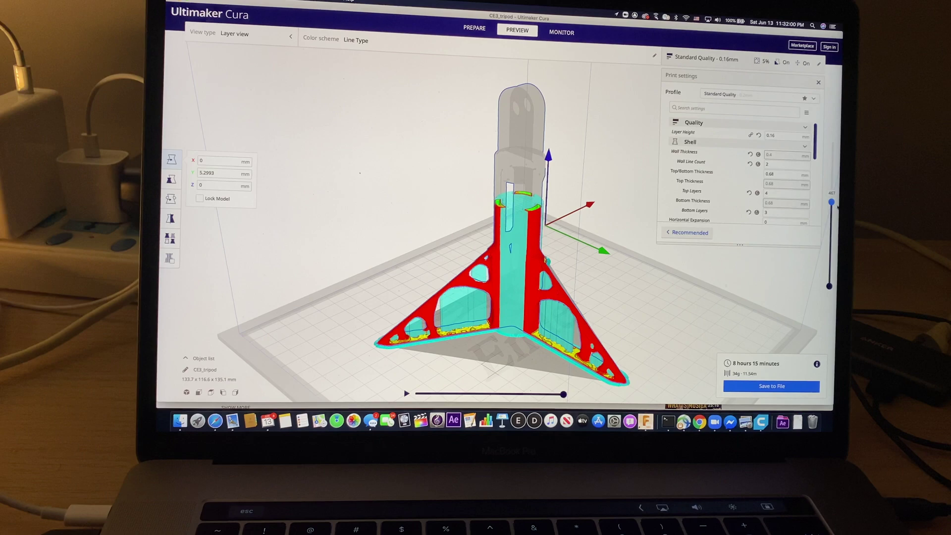